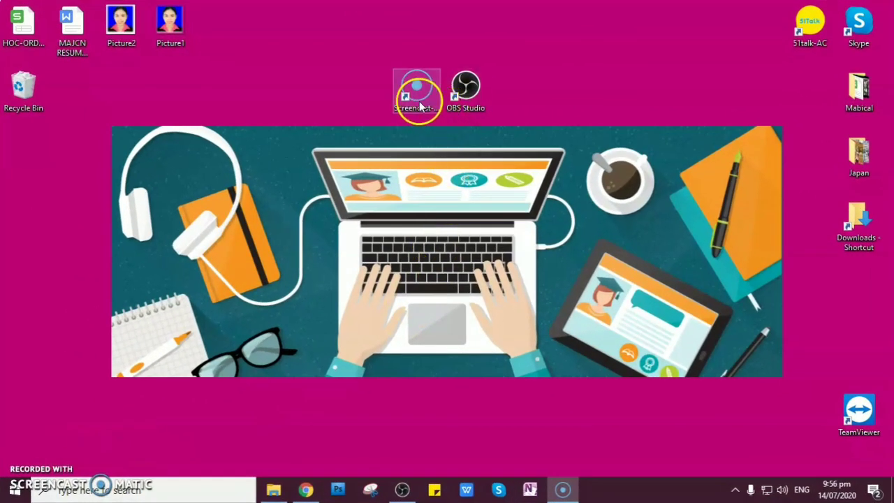
Step: Launch OBS Studio from its desktop shortcut, then minimize and restore its main window
{"action": "double_click", "coordinate": [419, 105]}
{"action": "left_click", "coordinate": [468, 111]}
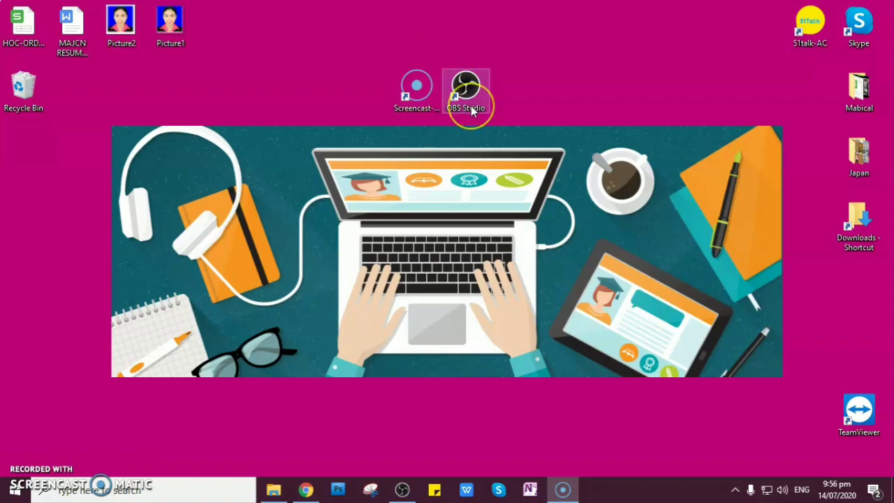
{"action": "double_click", "coordinate": [471, 106]}
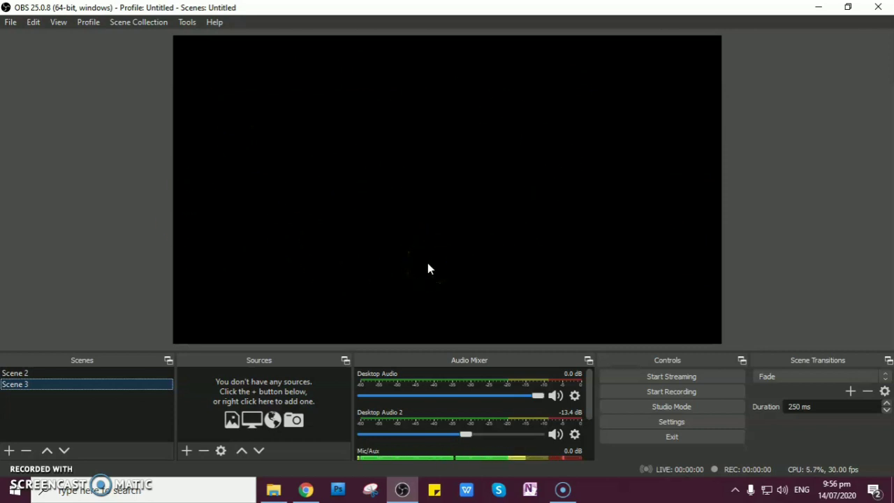
{"action": "left_click", "coordinate": [817, 7]}
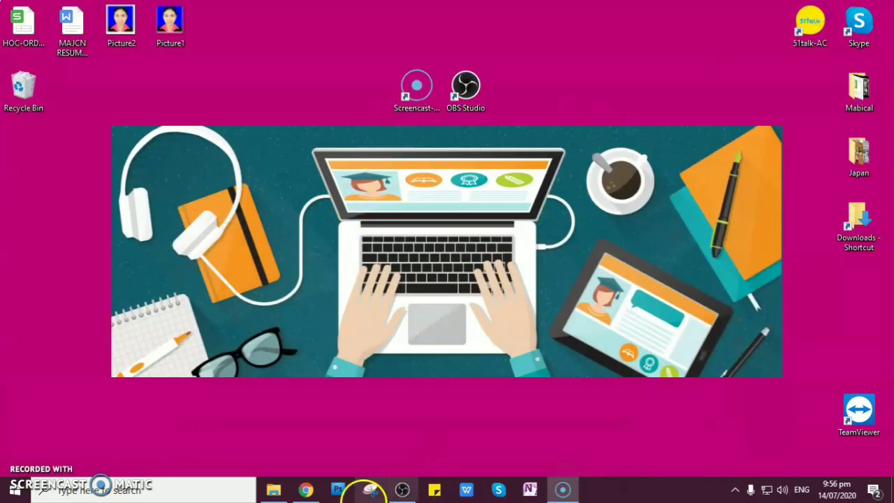
{"action": "left_click", "coordinate": [401, 489]}
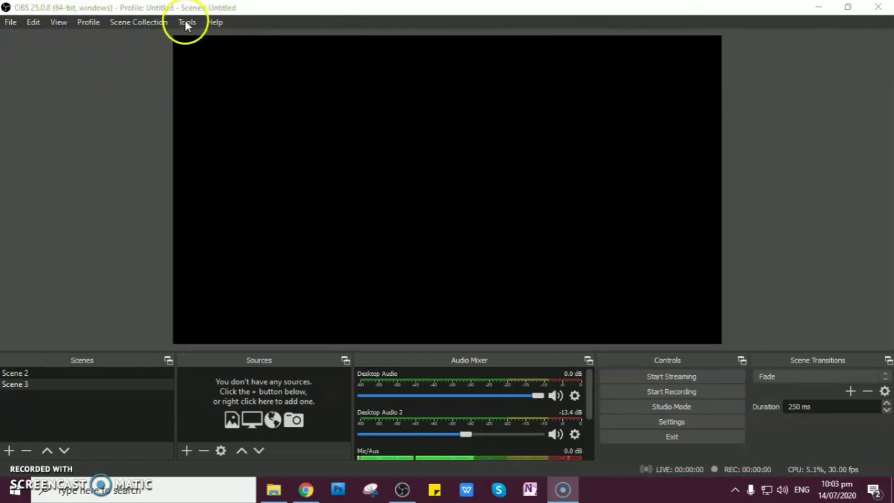
{"action": "left_click", "coordinate": [12, 23]}
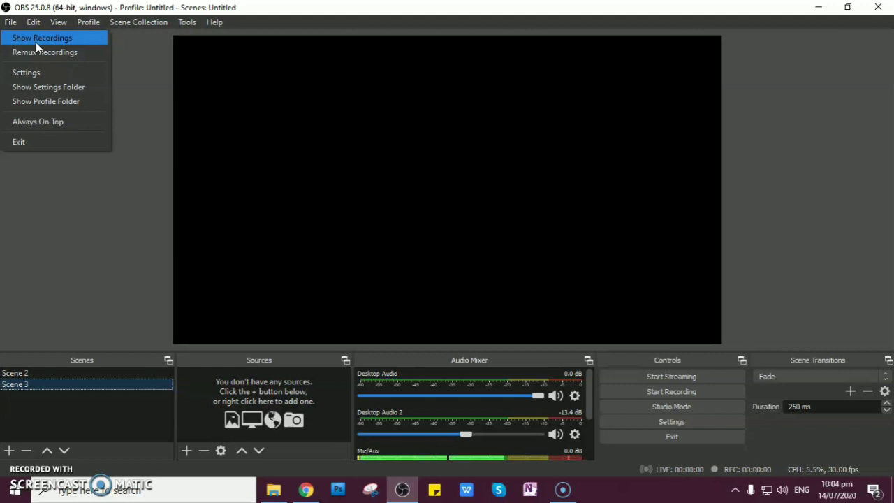
{"action": "left_click_drag", "start_coordinate": [36, 42], "coordinate": [42, 76]}
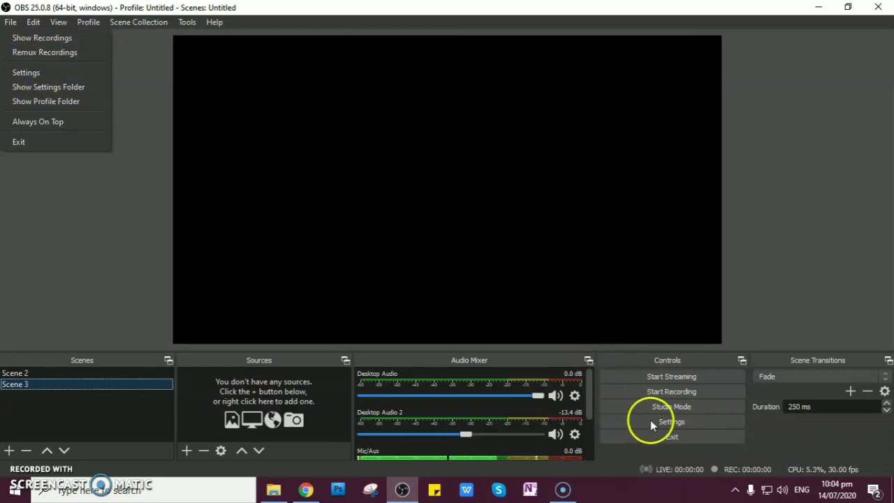
{"action": "left_click", "coordinate": [444, 325]}
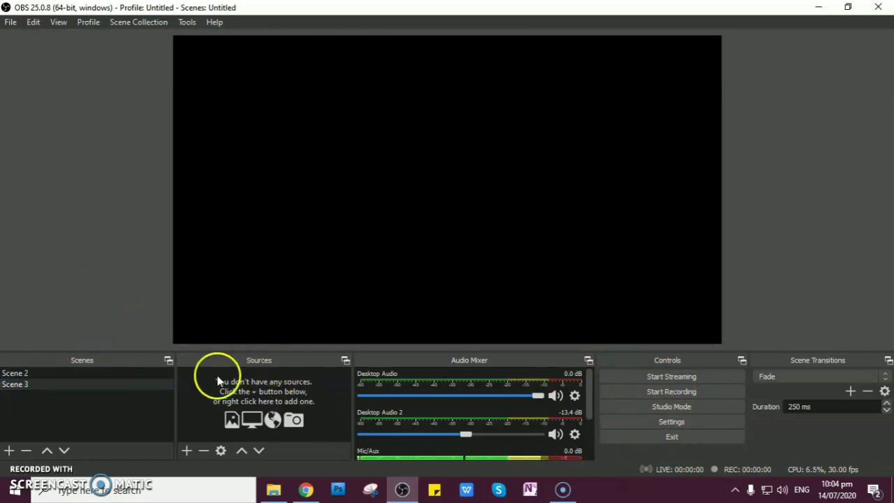
{"action": "left_click", "coordinate": [140, 383]}
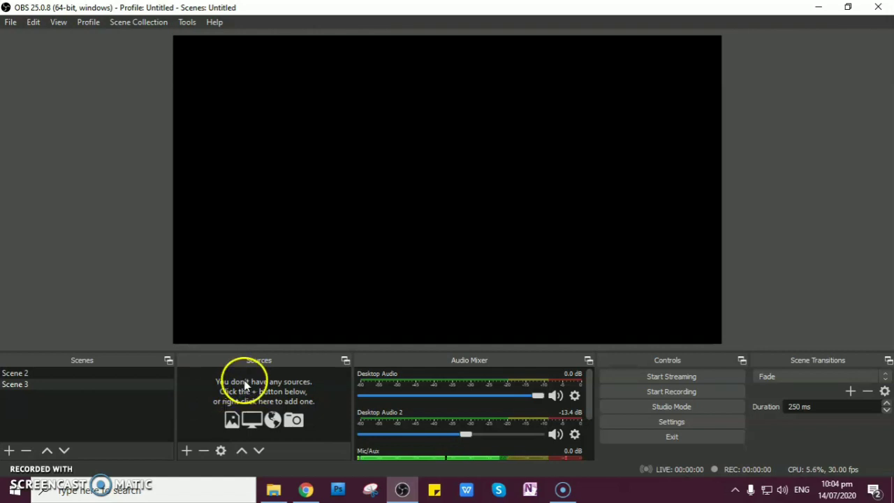
{"action": "left_click", "coordinate": [143, 375]}
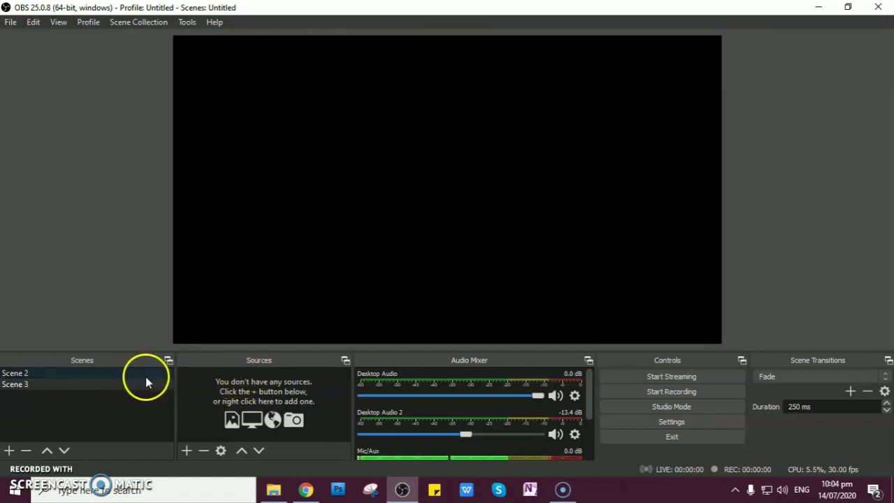
{"action": "left_click", "coordinate": [141, 384]}
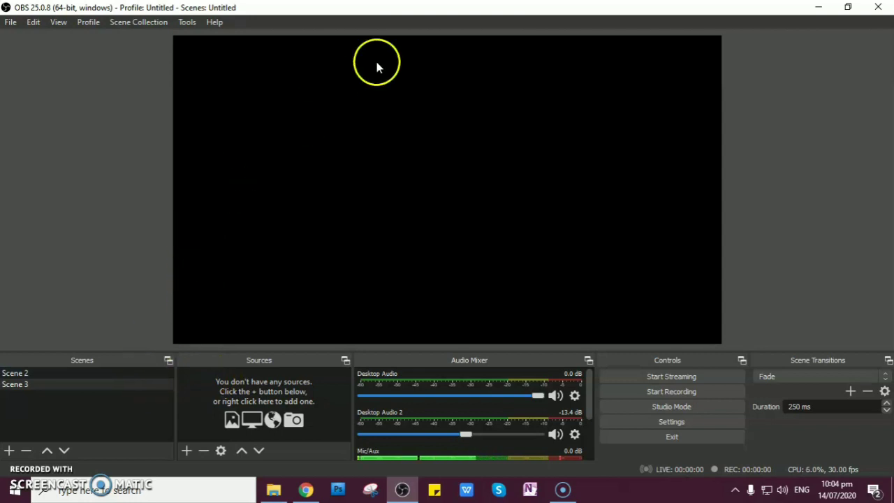
Step: Rename the empty Scene 3 in the Scenes list to 'INTRODUCTION PART'
{"action": "left_click", "coordinate": [17, 373]}
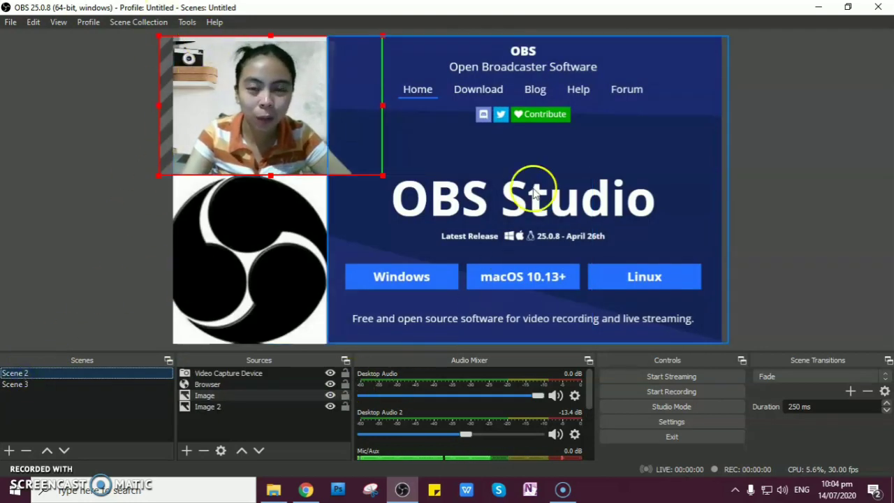
{"action": "left_click", "coordinate": [38, 388]}
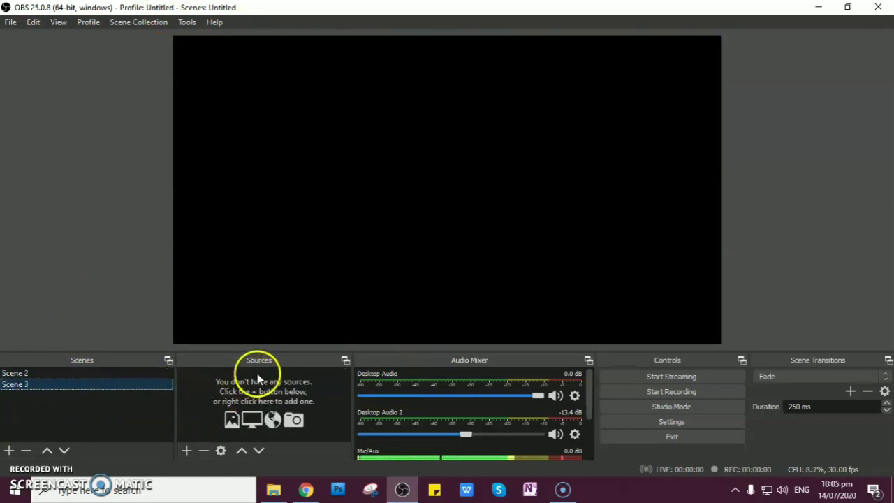
{"action": "right_click", "coordinate": [36, 383]}
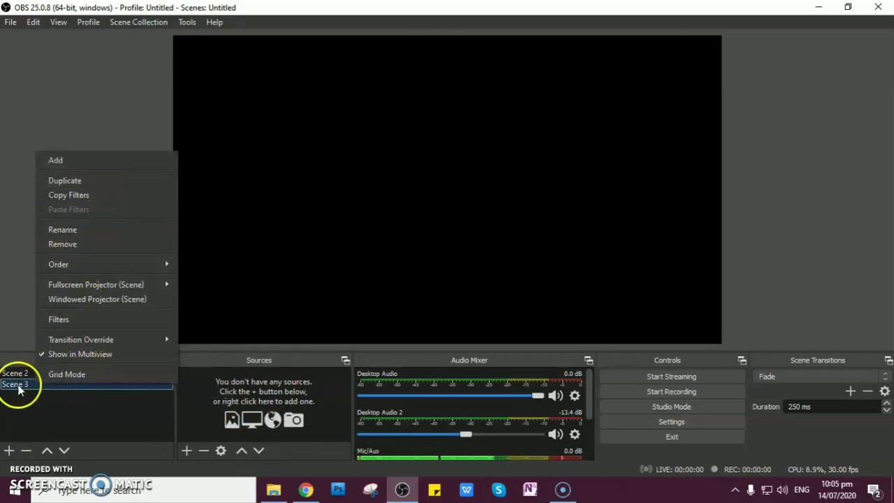
{"action": "left_click", "coordinate": [78, 230]}
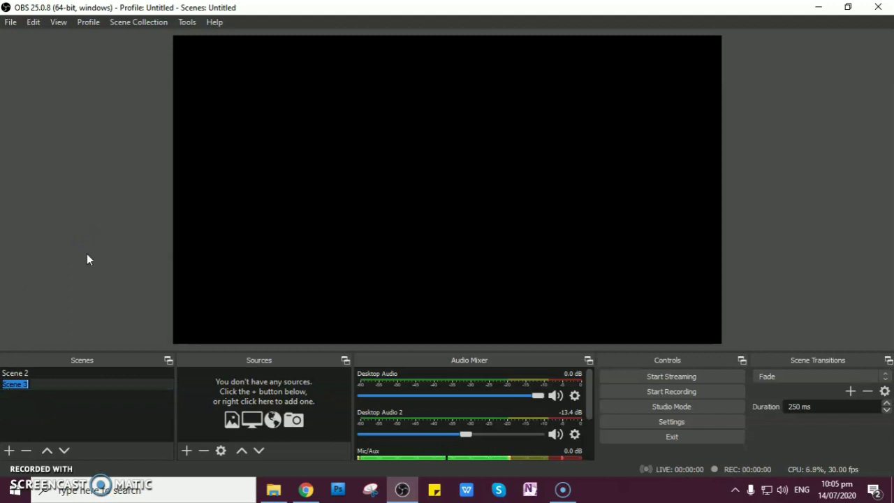
{"action": "type", "text": "INTRODUCTION PART"}
{"action": "left_click", "coordinate": [98, 252]}
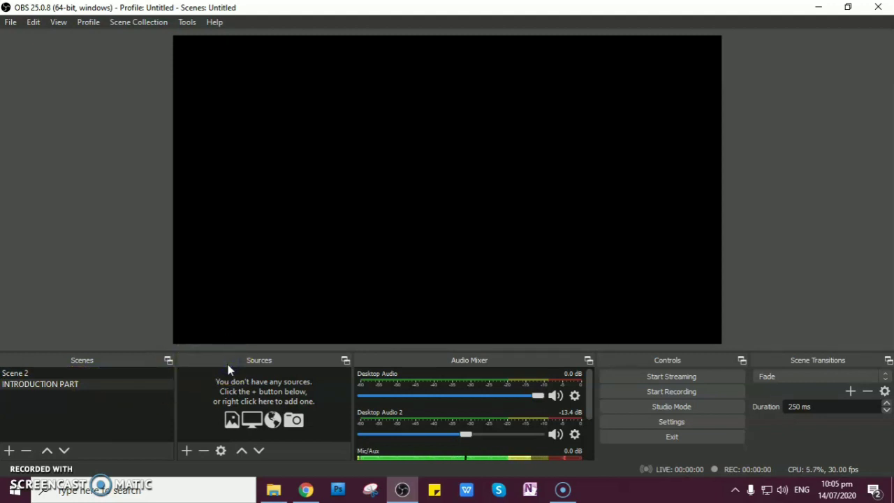
Step: Show the Sources add menu and point out the Image Slide Show type
{"action": "left_click", "coordinate": [187, 455]}
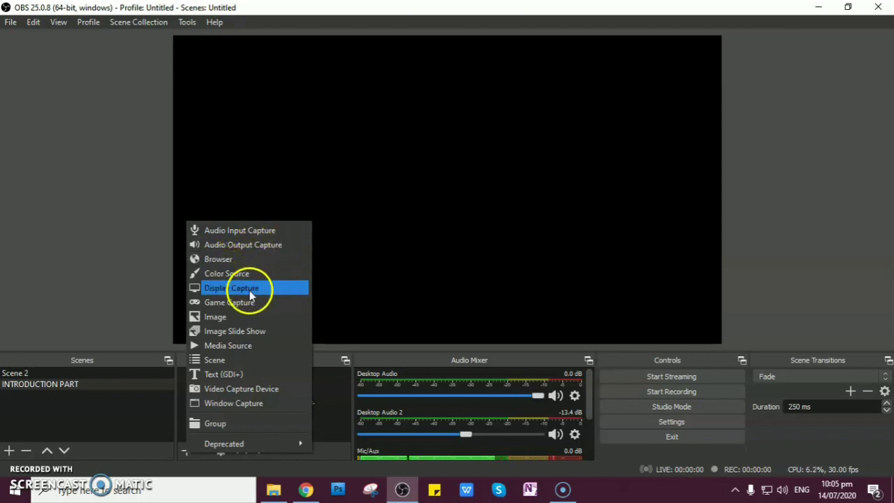
{"action": "left_click", "coordinate": [242, 333]}
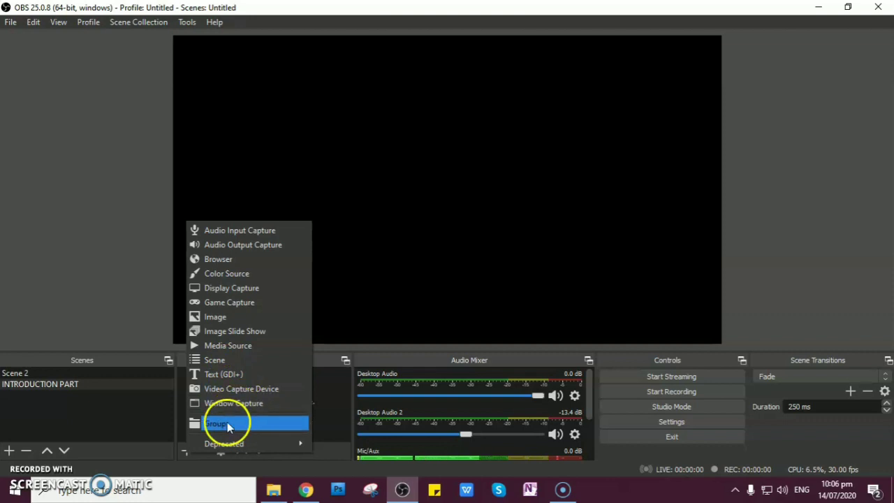
Step: Switch to Scene 2 and select its Image 2, Video Capture Device, Browser and Image sources
{"action": "left_click", "coordinate": [17, 374]}
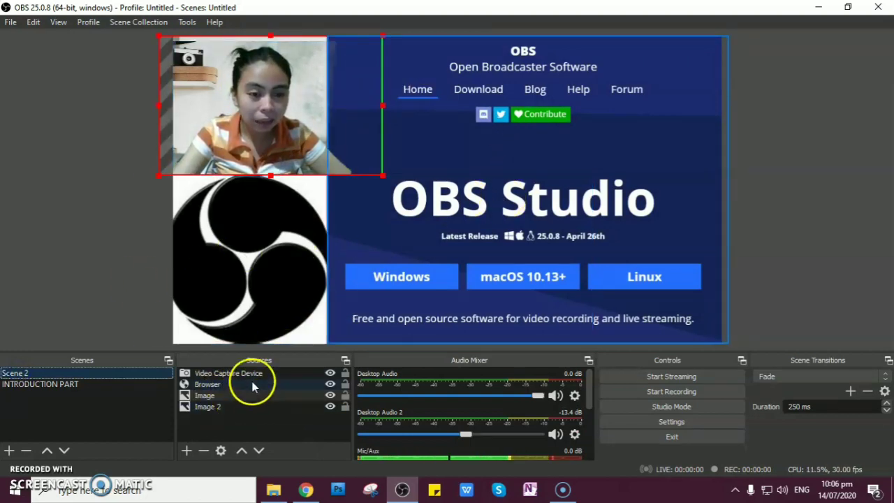
{"action": "left_click", "coordinate": [214, 407]}
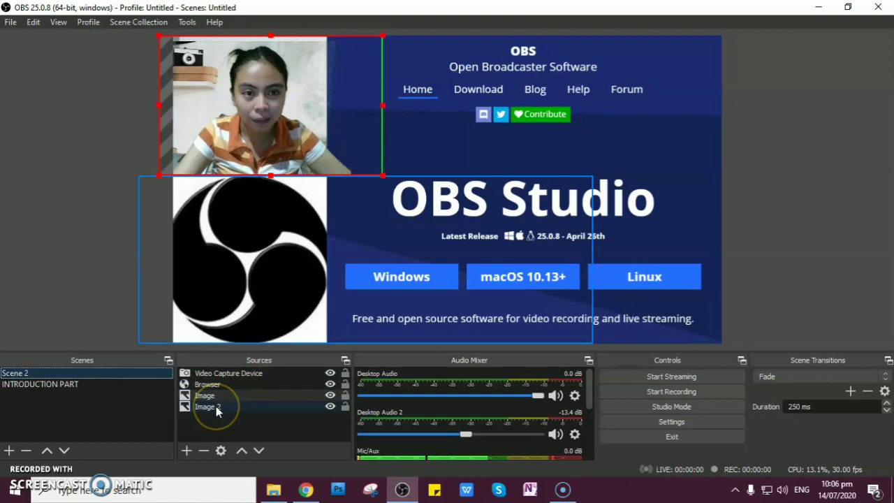
{"action": "left_click", "coordinate": [271, 374]}
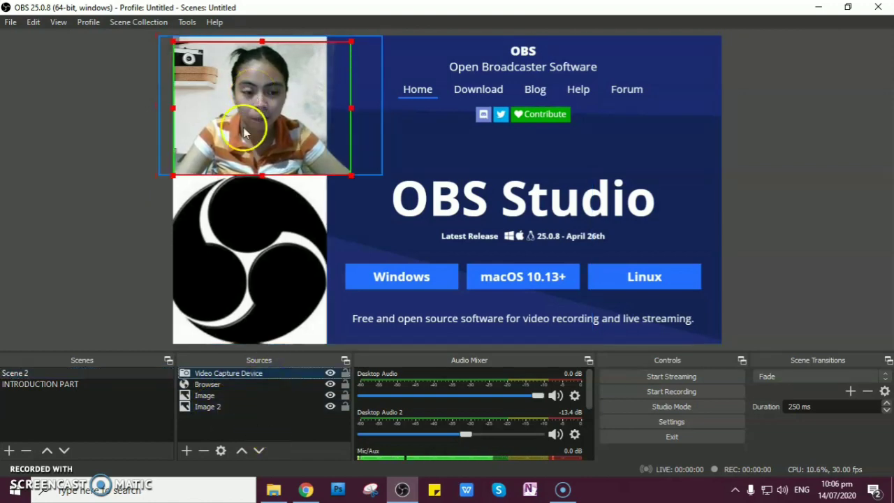
{"action": "left_click", "coordinate": [214, 385]}
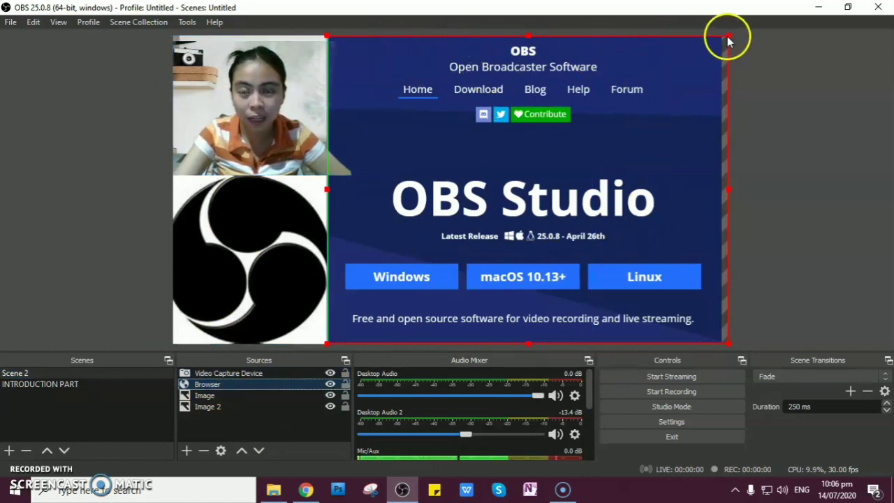
{"action": "left_click", "coordinate": [245, 397]}
{"action": "left_click", "coordinate": [250, 343]}
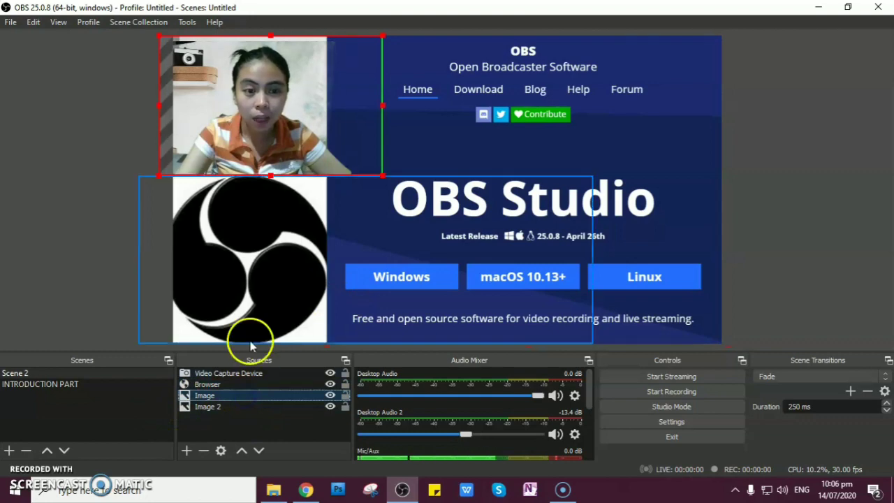
Step: Nudge Scene 2's top-left Image source slightly right in the preview
{"action": "left_click", "coordinate": [276, 226]}
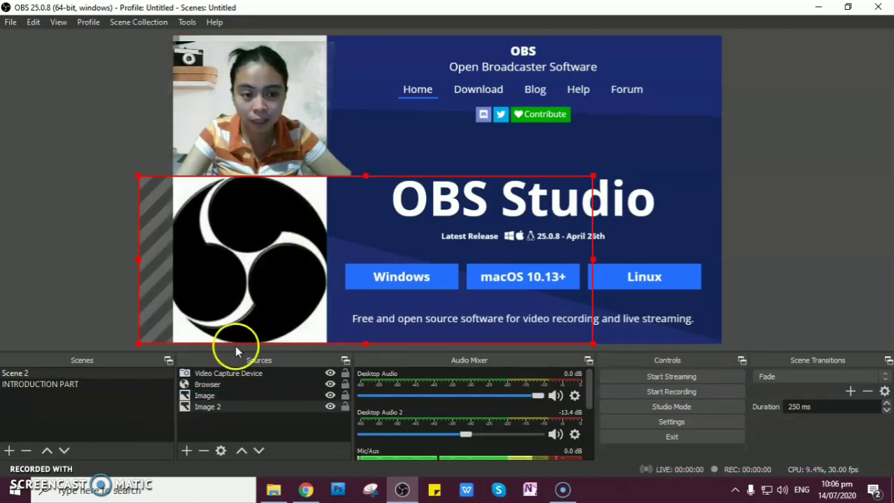
{"action": "left_click", "coordinate": [212, 398]}
{"action": "left_click_drag", "start_coordinate": [273, 65], "coordinate": [290, 63]}
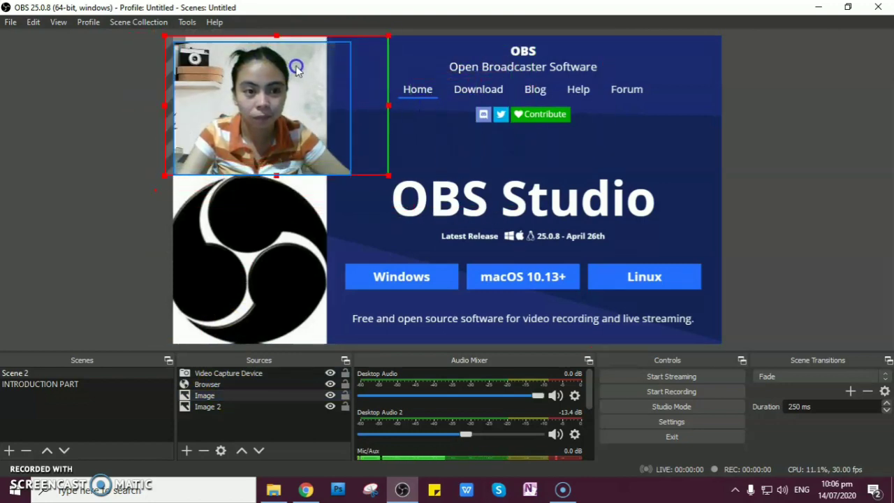
Step: Add an HD WebCam Video Capture Device source to INTRODUCTION PART with default properties
{"action": "double_click", "coordinate": [67, 385]}
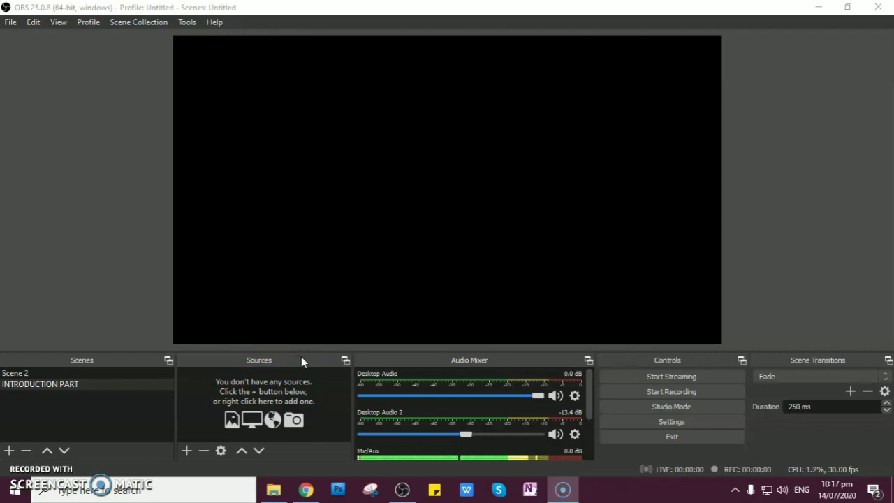
{"action": "left_click", "coordinate": [188, 451]}
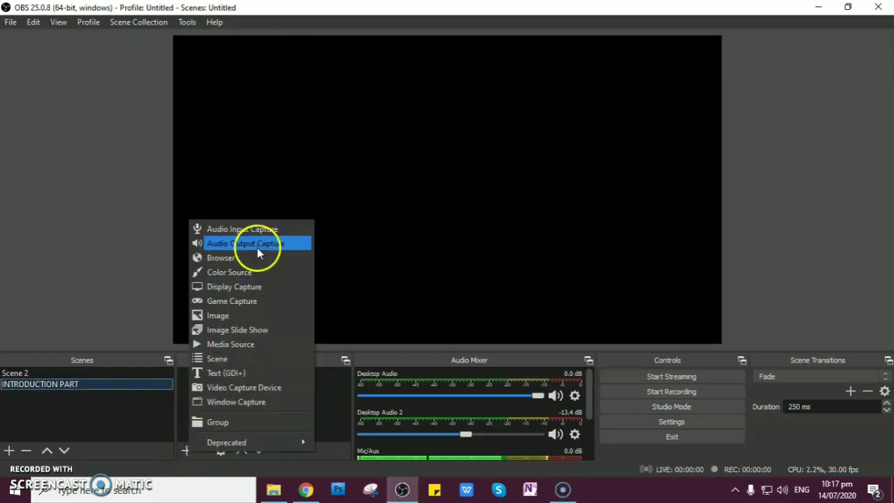
{"action": "left_click", "coordinate": [259, 389]}
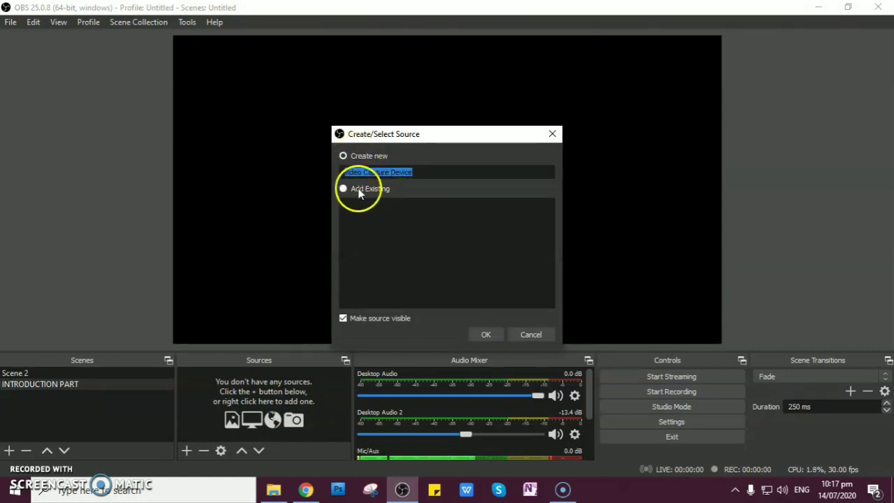
{"action": "left_click", "coordinate": [486, 336]}
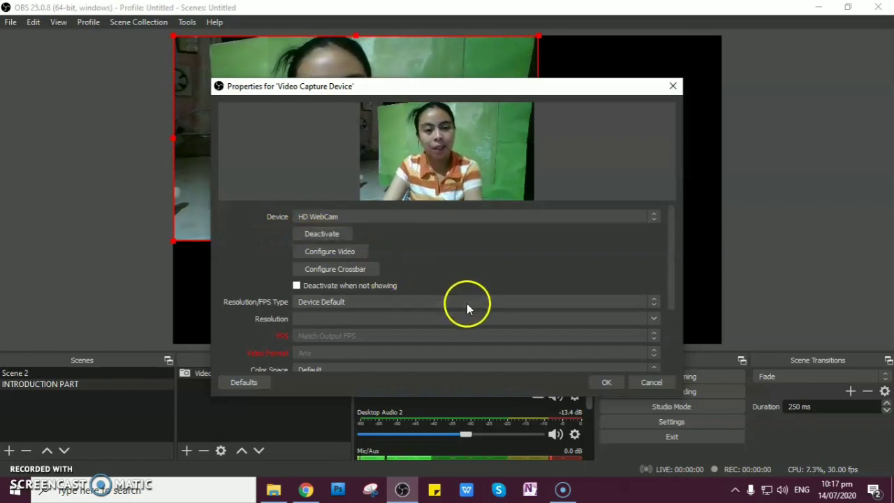
{"action": "left_click", "coordinate": [606, 387]}
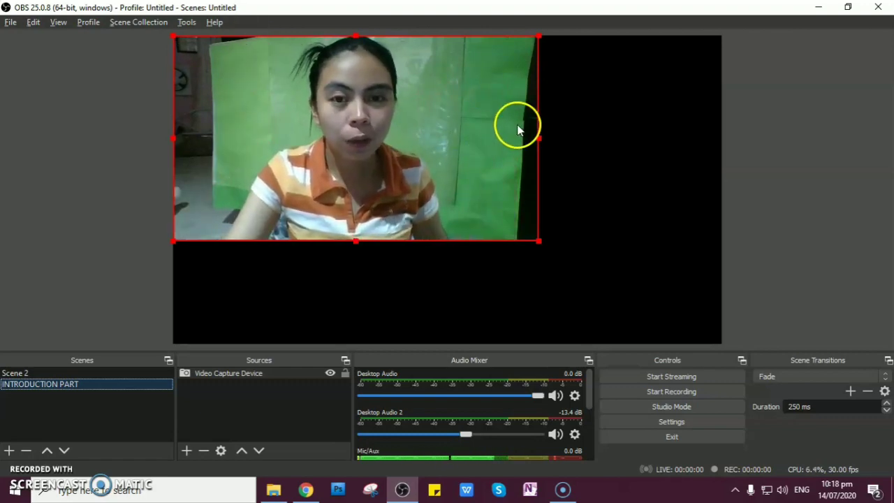
Step: Crop the webcam feed's left and right sides in the preview
{"action": "left_click_drag", "start_coordinate": [533, 138], "coordinate": [553, 135]}
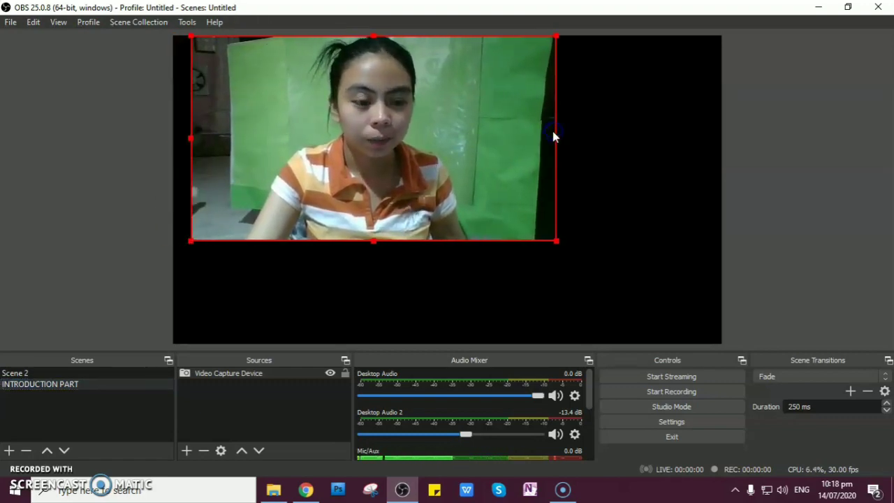
{"action": "left_click", "coordinate": [187, 140]}
{"action": "left_click", "coordinate": [210, 140]}
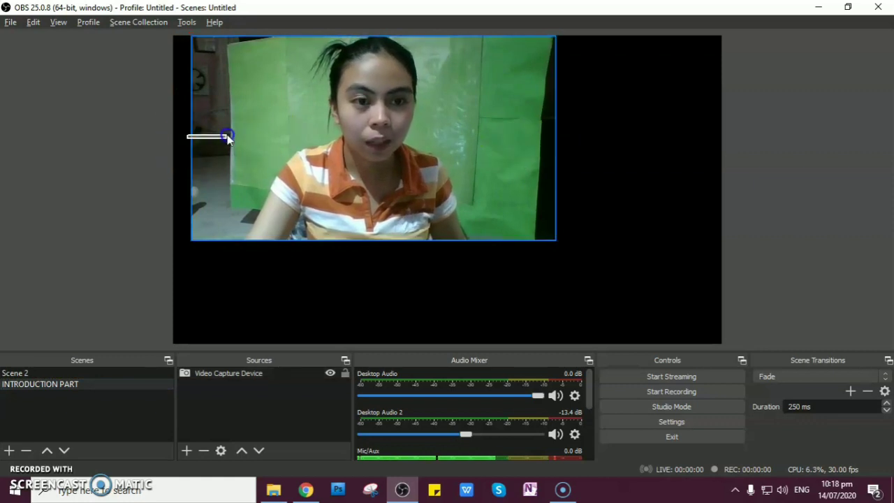
{"action": "left_click_drag", "start_coordinate": [190, 140], "coordinate": [234, 141]}
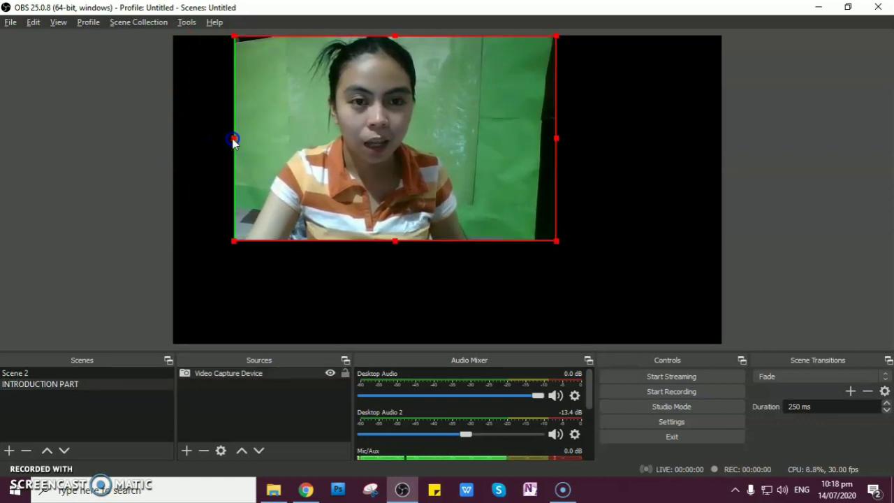
{"action": "left_click_drag", "start_coordinate": [555, 137], "coordinate": [531, 140]}
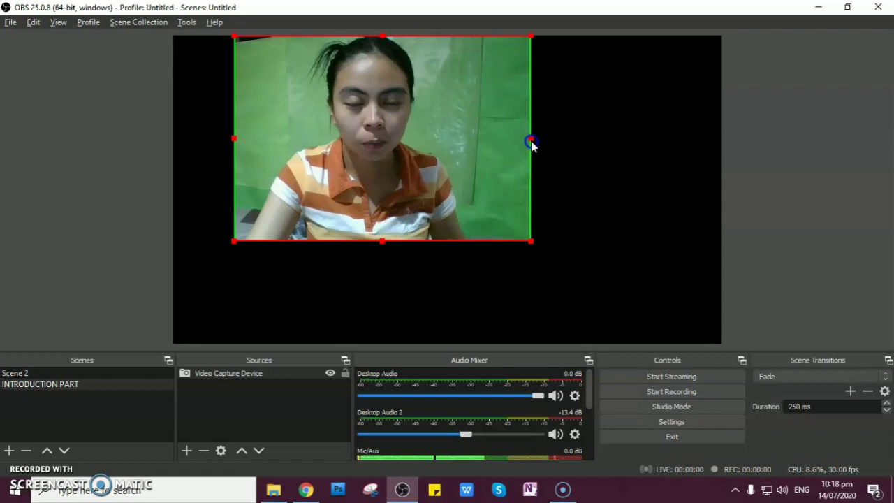
{"action": "left_click", "coordinate": [233, 144]}
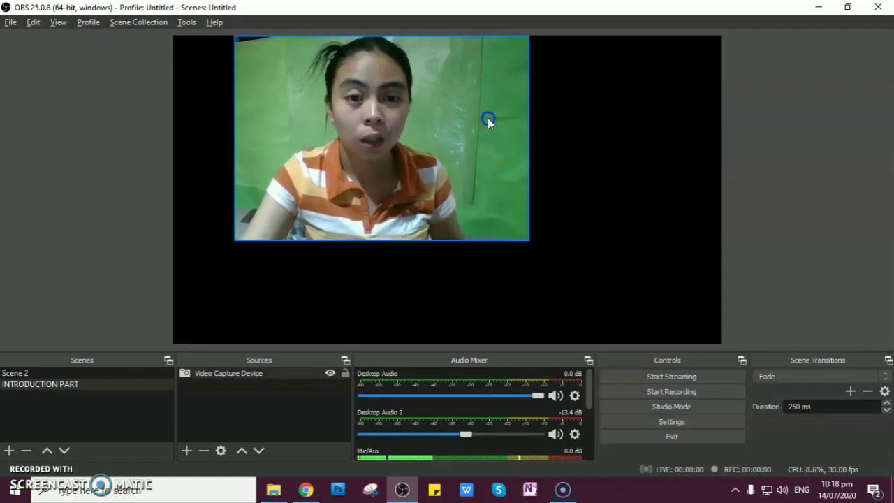
{"action": "left_click", "coordinate": [528, 143]}
{"action": "left_click_drag", "start_coordinate": [529, 140], "coordinate": [507, 145]}
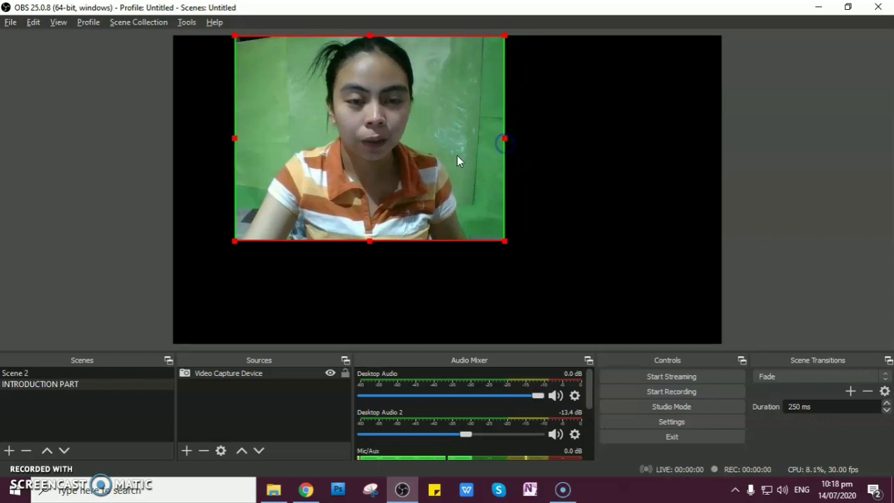
Step: Trim a little more off the left, then move the webcam bottom-left and shrink it
{"action": "left_click", "coordinate": [239, 138]}
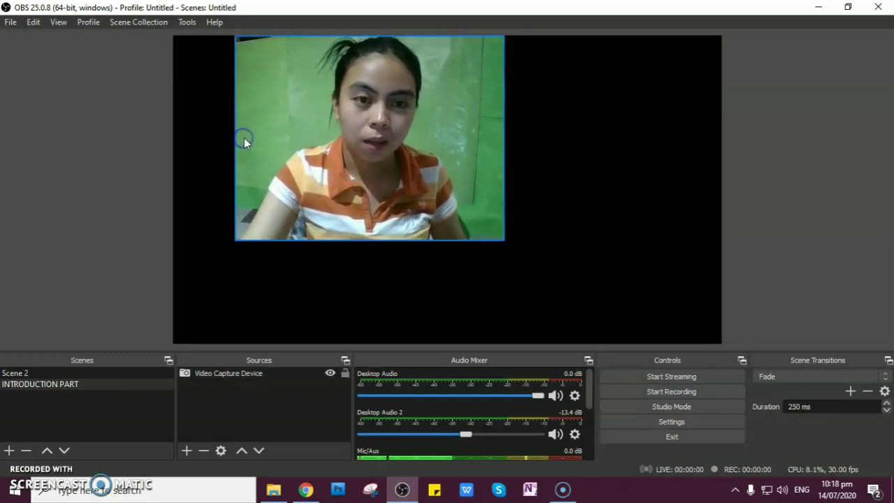
{"action": "left_click", "coordinate": [241, 139]}
{"action": "left_click_drag", "start_coordinate": [237, 139], "coordinate": [245, 138]}
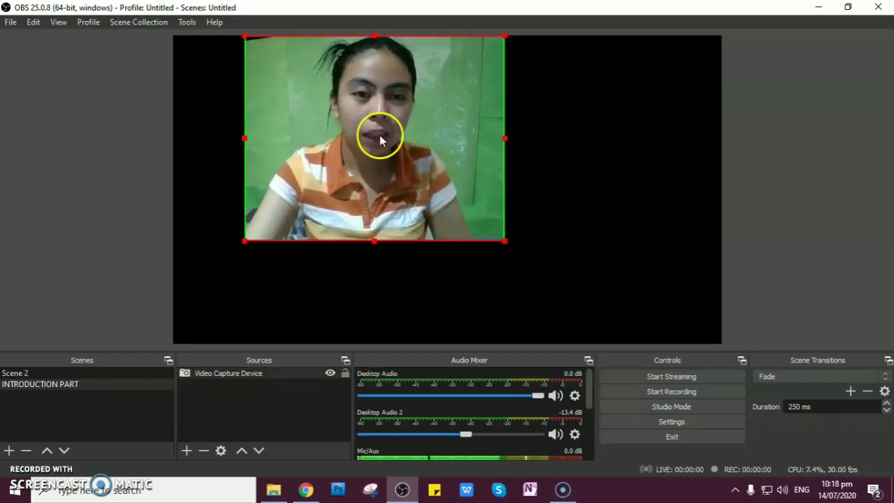
{"action": "left_click_drag", "start_coordinate": [431, 134], "coordinate": [334, 226]}
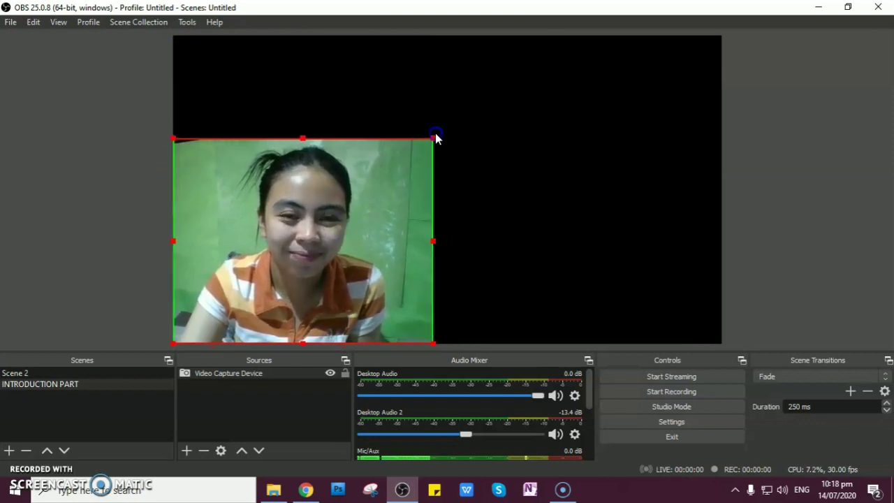
{"action": "left_click_drag", "start_coordinate": [433, 141], "coordinate": [385, 178]}
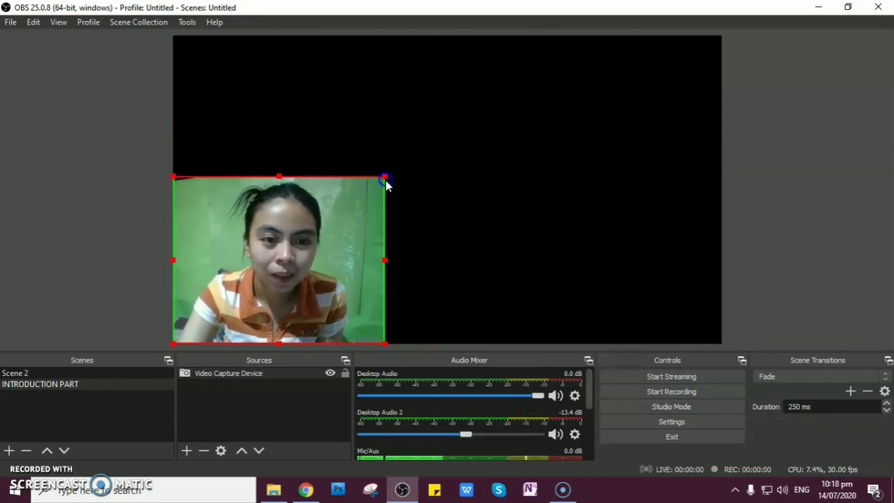
Step: Open the Video Capture Device filters window and move it to the top centre
{"action": "left_click", "coordinate": [272, 374]}
{"action": "right_click", "coordinate": [272, 374]}
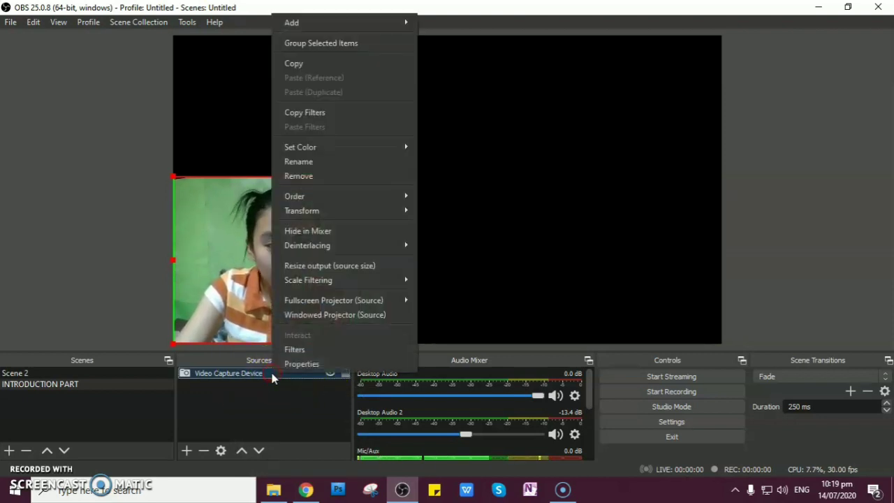
{"action": "left_click", "coordinate": [295, 351]}
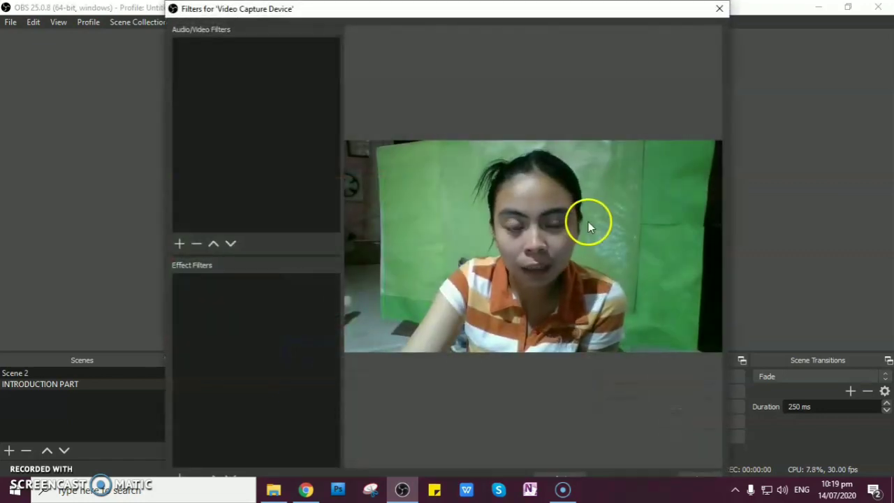
{"action": "left_click_drag", "start_coordinate": [671, 9], "coordinate": [663, 48]}
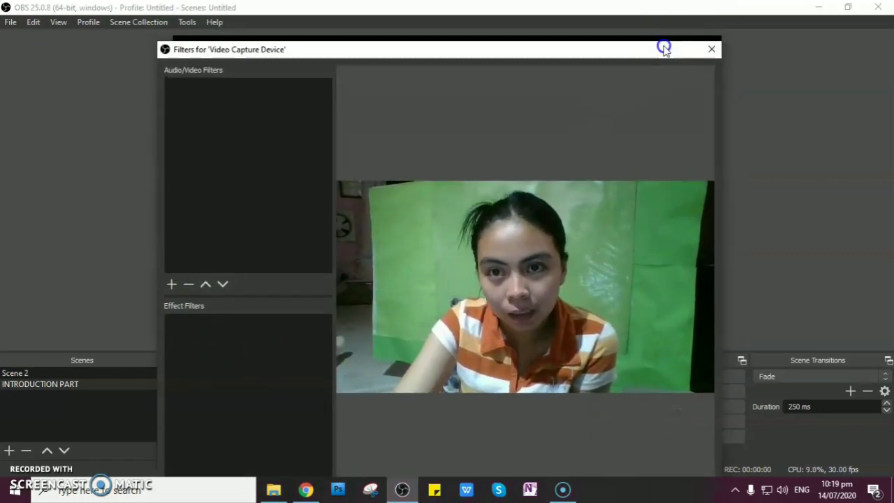
{"action": "left_click_drag", "start_coordinate": [164, 56], "coordinate": [165, 79]}
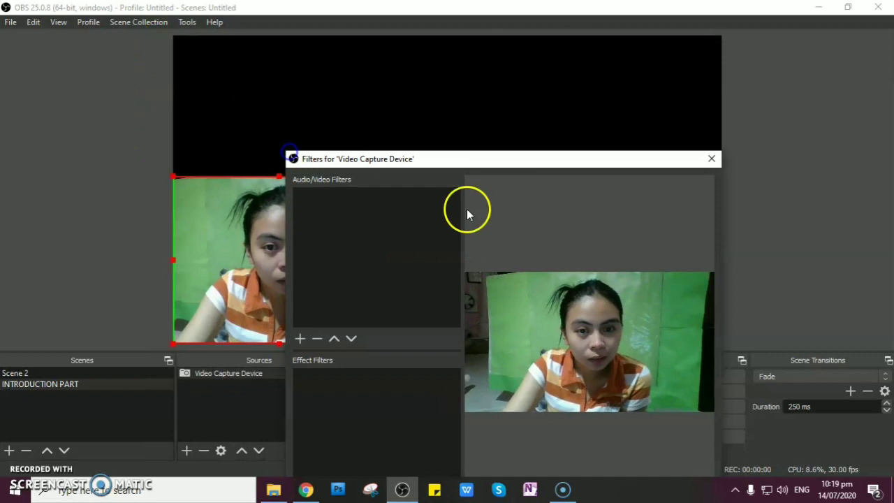
{"action": "left_click_drag", "start_coordinate": [497, 156], "coordinate": [507, 31]}
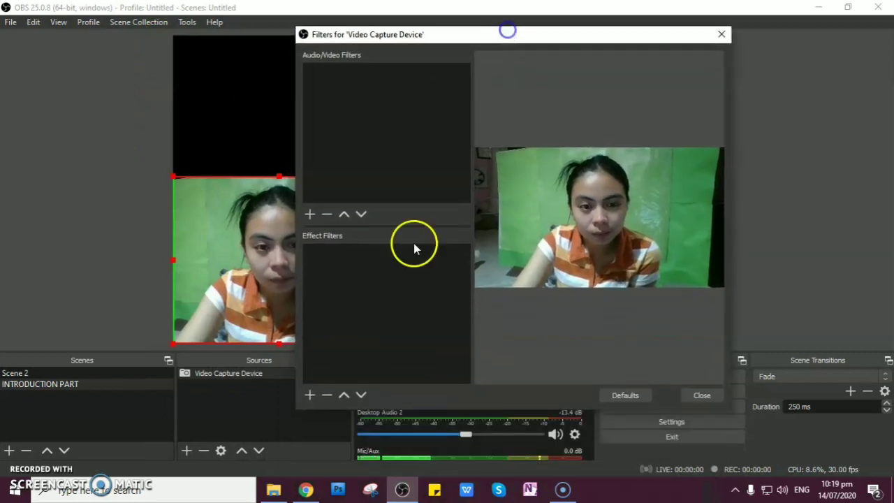
Step: Add a Chroma Key effect filter keyed on Green with similarity 415, then close
{"action": "left_click", "coordinate": [309, 395]}
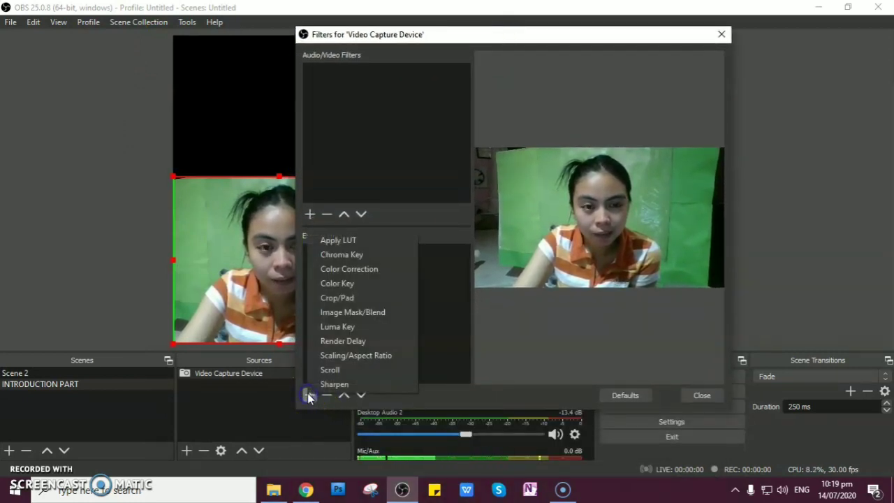
{"action": "left_click", "coordinate": [342, 256]}
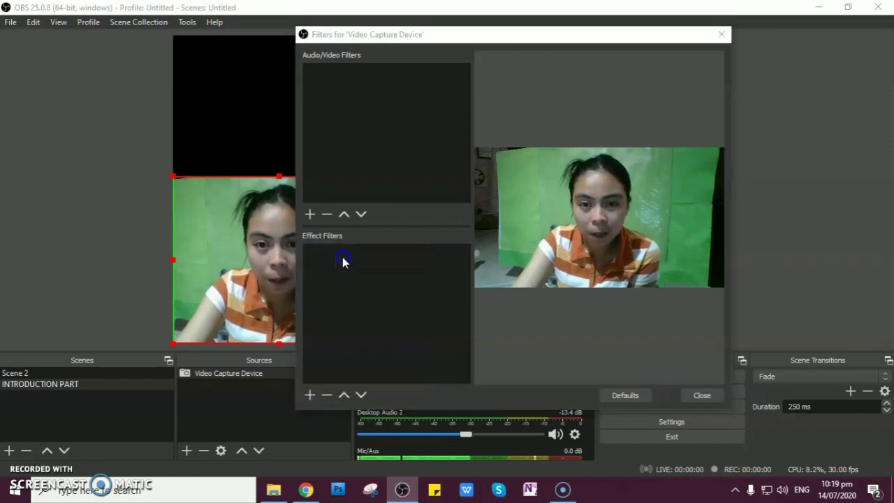
{"action": "left_click", "coordinate": [475, 246]}
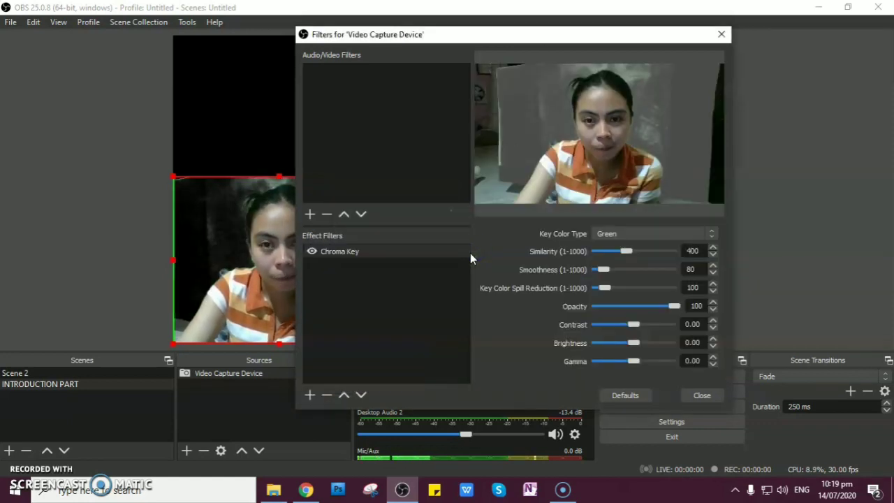
{"action": "left_click", "coordinate": [618, 294]}
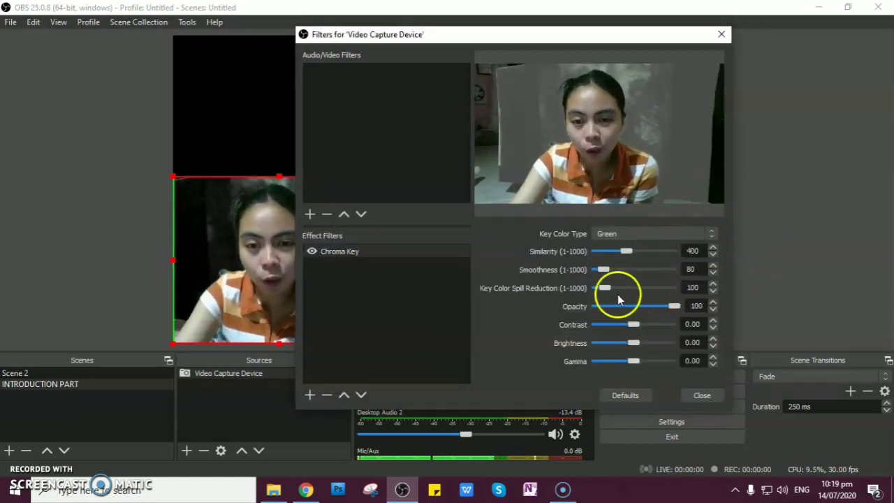
{"action": "left_click", "coordinate": [641, 236]}
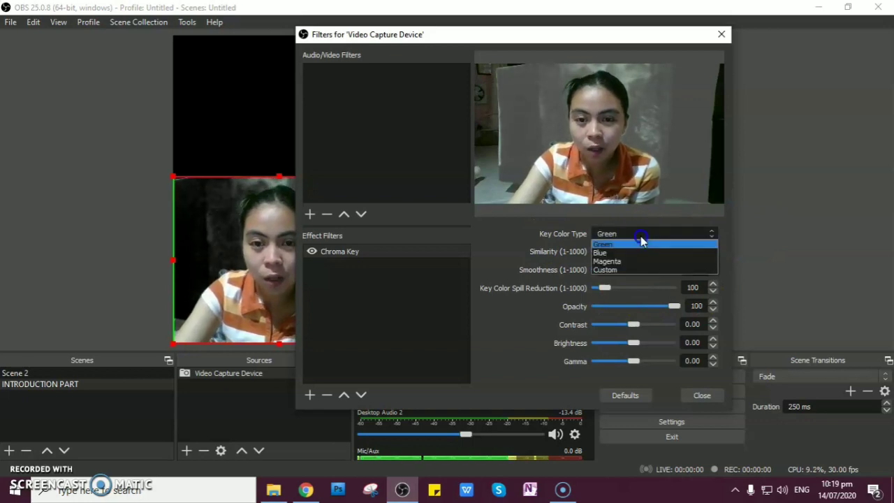
{"action": "left_click", "coordinate": [641, 241]}
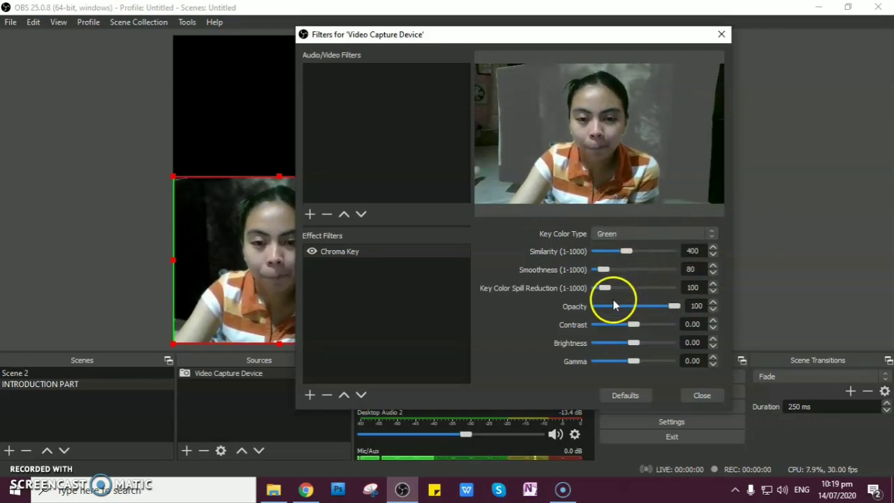
{"action": "left_click_drag", "start_coordinate": [629, 256], "coordinate": [631, 258]}
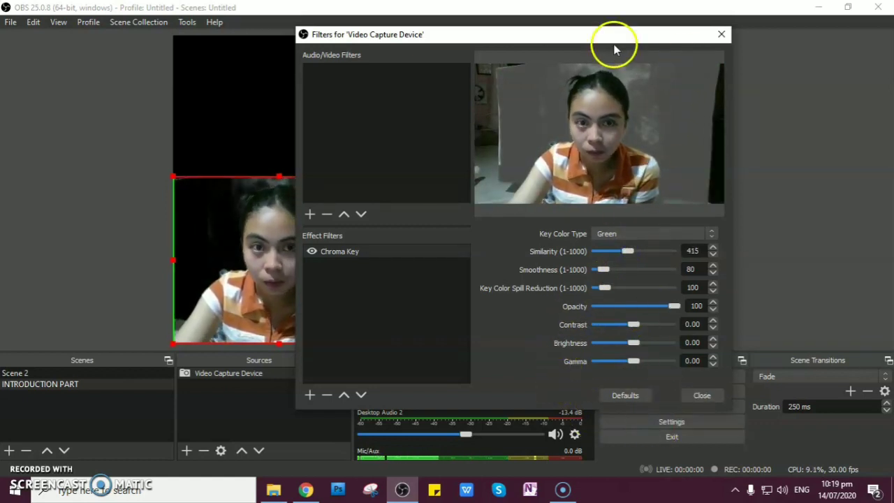
{"action": "left_click_drag", "start_coordinate": [609, 41], "coordinate": [510, 29]}
{"action": "left_click", "coordinate": [598, 375]}
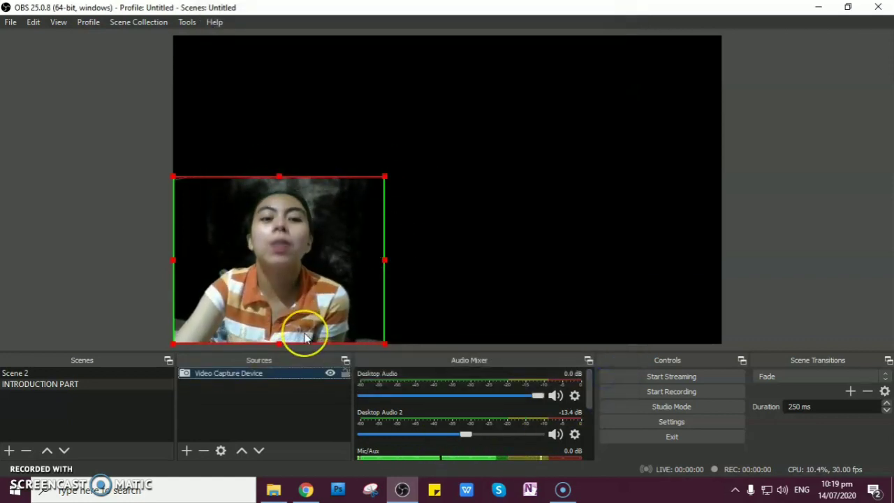
Step: Create image source 'Image 3' and load BG-02.jpg from Downloads into it
{"action": "left_click_drag", "start_coordinate": [288, 334], "coordinate": [309, 344]}
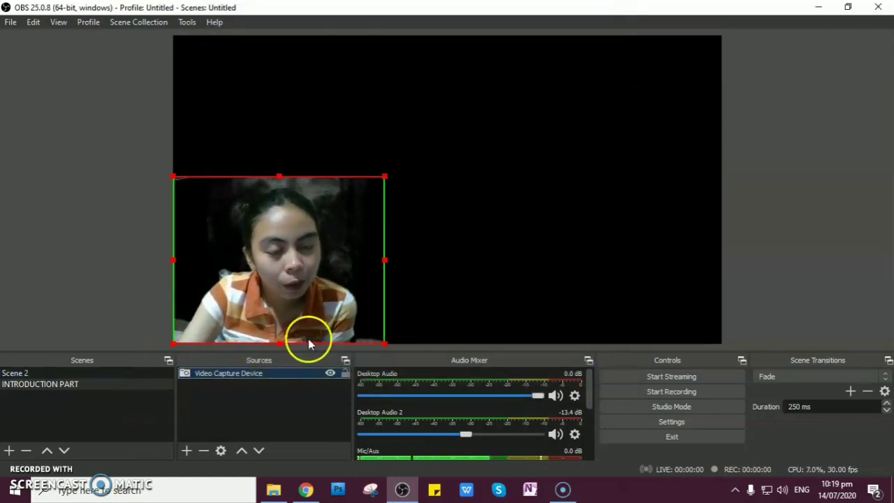
{"action": "left_click", "coordinate": [187, 452]}
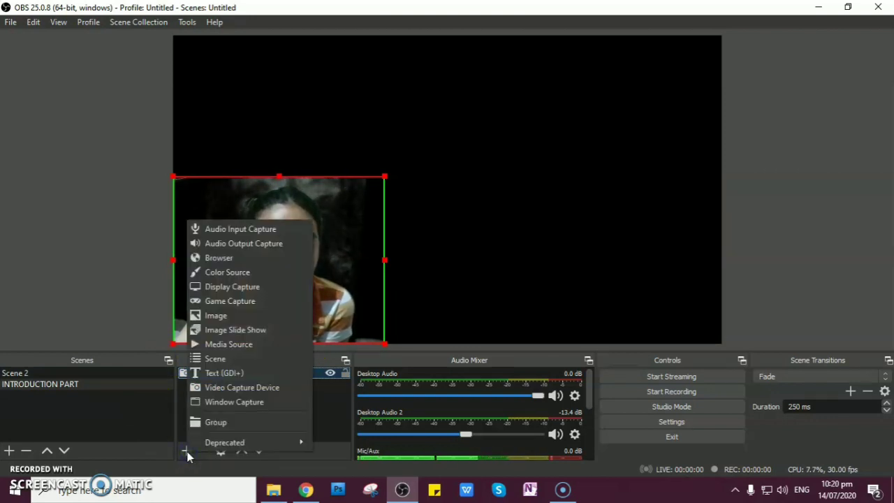
{"action": "left_click", "coordinate": [237, 316]}
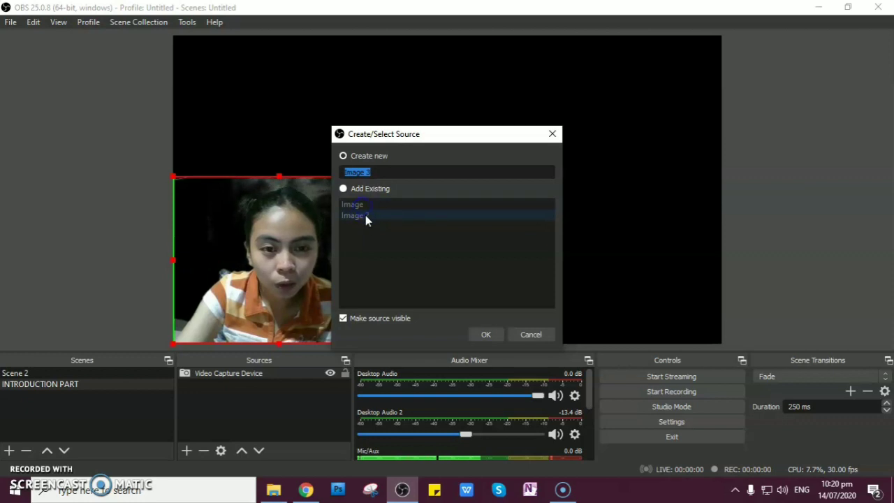
{"action": "left_click", "coordinate": [485, 336]}
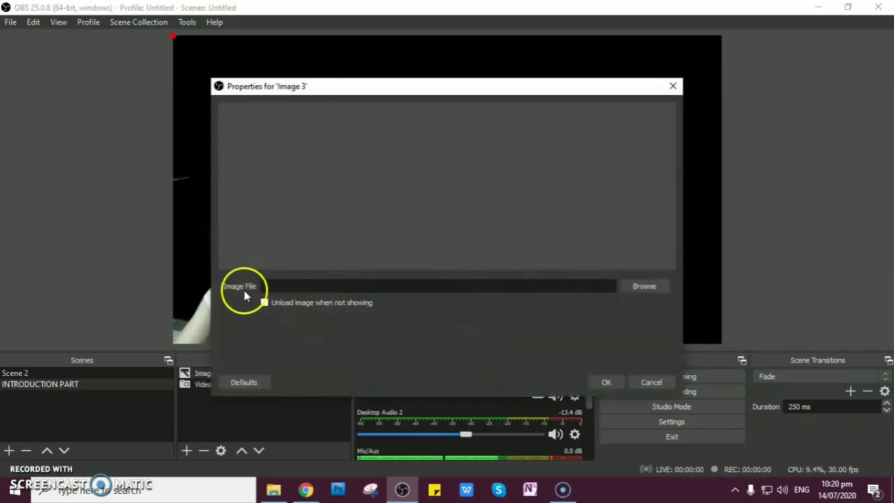
{"action": "left_click", "coordinate": [644, 287]}
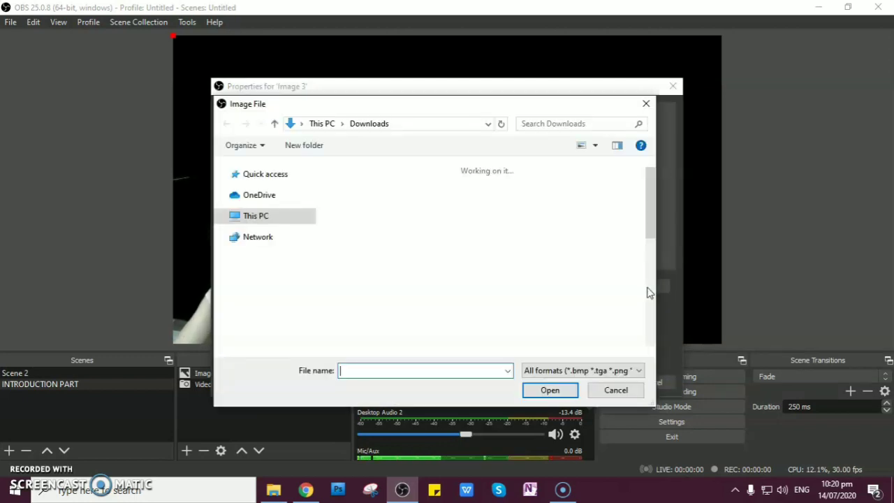
{"action": "left_click_drag", "start_coordinate": [648, 293], "coordinate": [641, 243]}
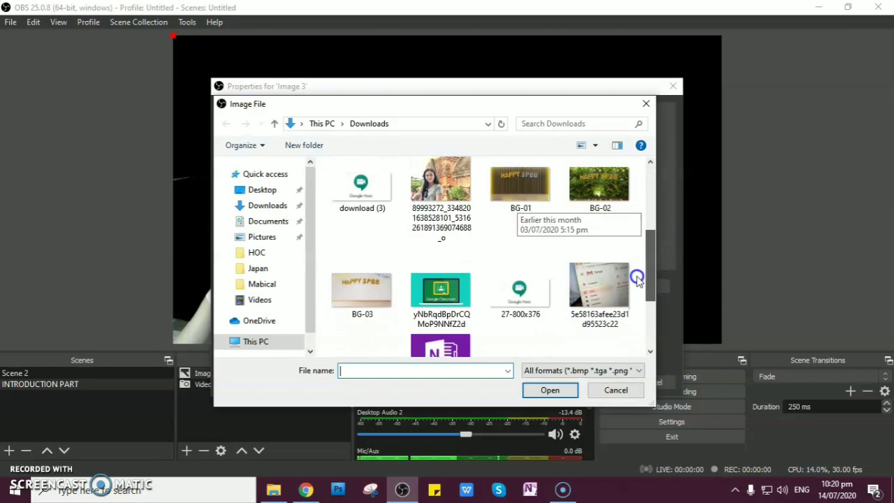
{"action": "mouse_move", "coordinate": [637, 278]}
{"action": "left_mouse_down"}
{"action": "mouse_move", "coordinate": [631, 295]}
{"action": "mouse_move", "coordinate": [646, 263]}
{"action": "left_mouse_up"}
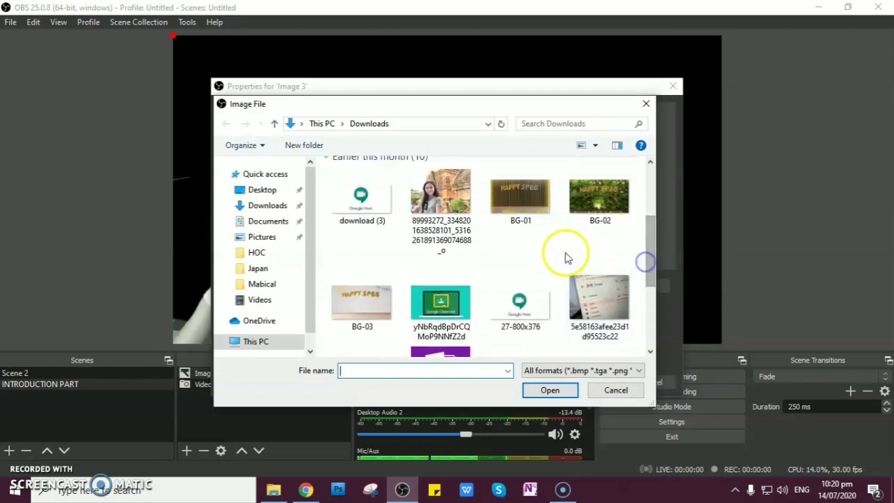
{"action": "left_click", "coordinate": [589, 209]}
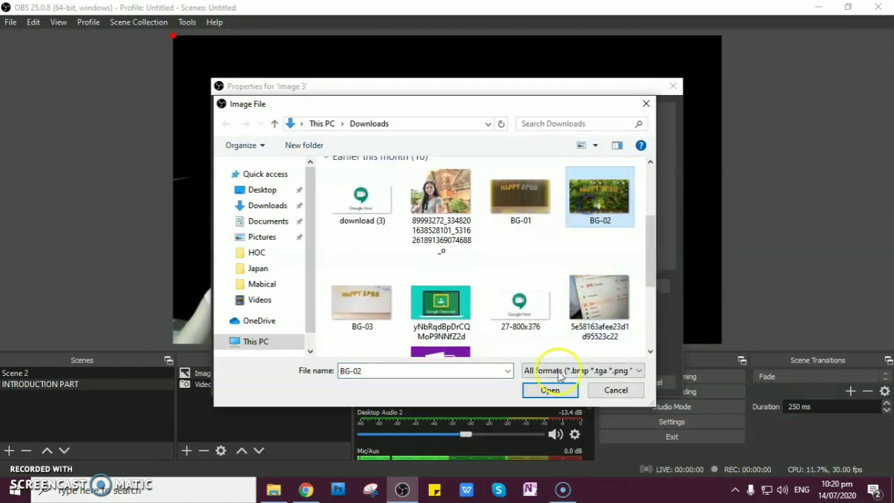
{"action": "left_click", "coordinate": [548, 392]}
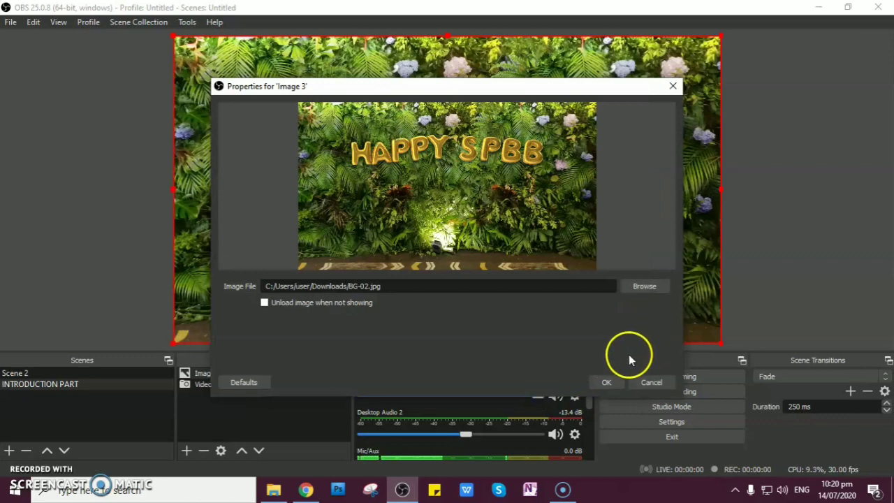
Step: Confirm the HAPPY SPBB image, shrink it and move it to the canvas's right side
{"action": "left_click", "coordinate": [605, 383]}
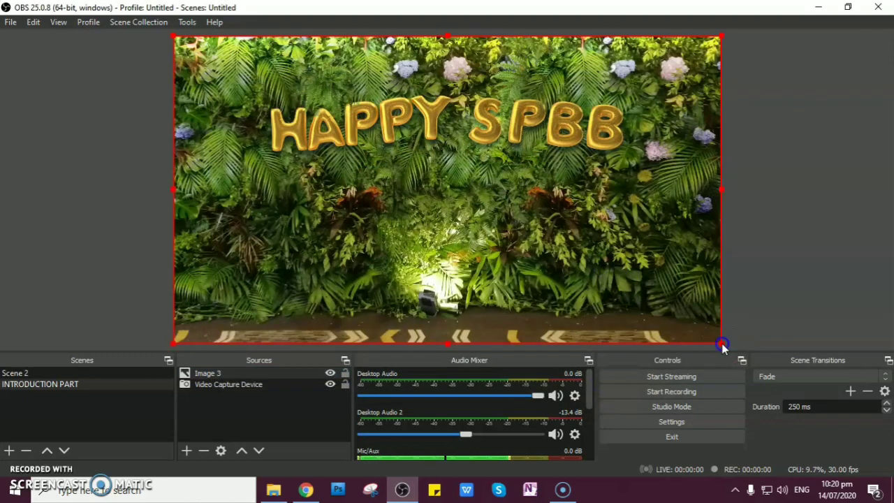
{"action": "left_click_drag", "start_coordinate": [722, 345], "coordinate": [259, 210]}
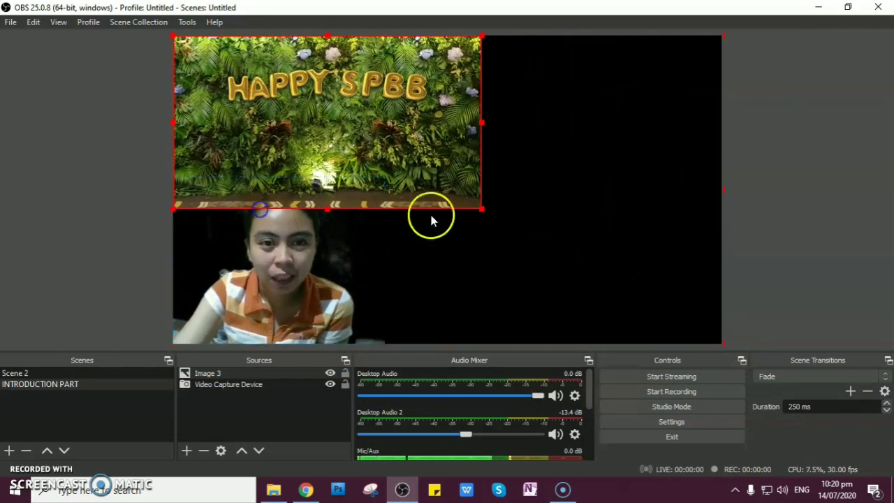
{"action": "left_click_drag", "start_coordinate": [479, 214], "coordinate": [456, 210]}
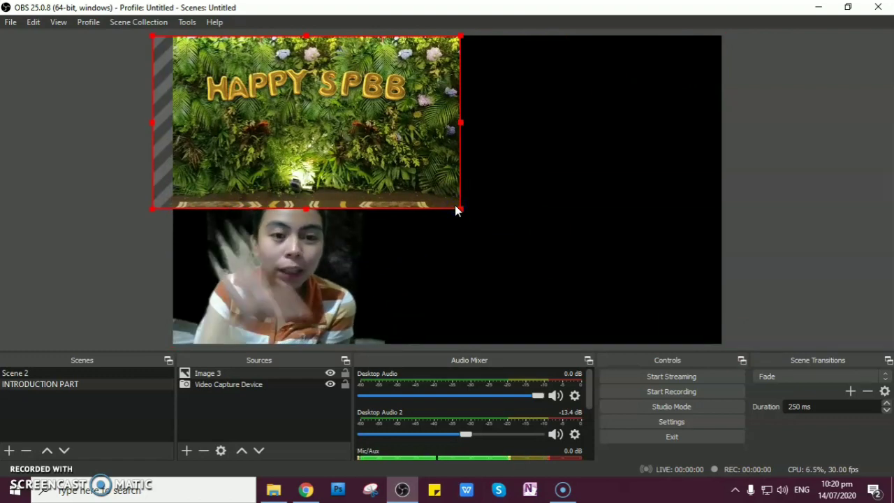
{"action": "left_click", "coordinate": [459, 194]}
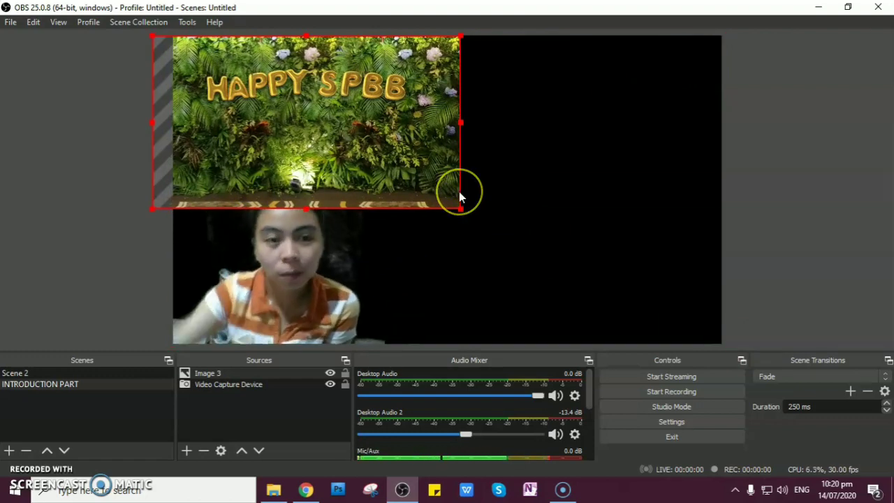
{"action": "left_click_drag", "start_coordinate": [344, 158], "coordinate": [603, 261]}
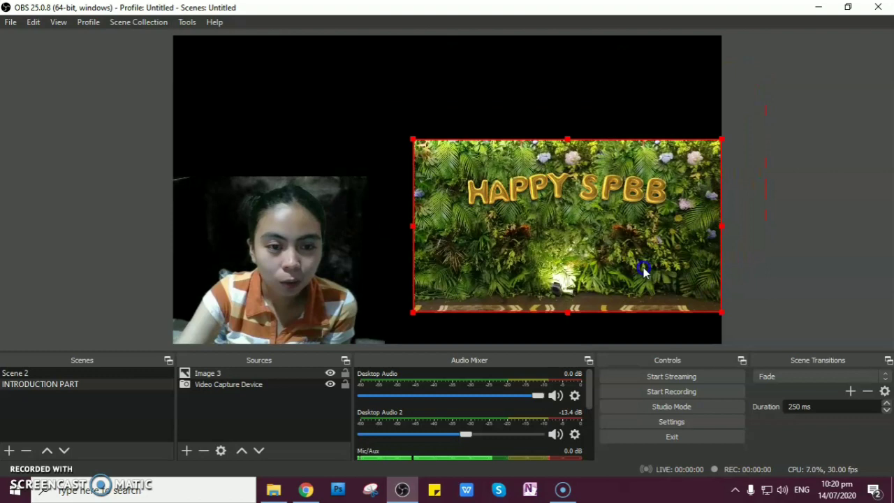
Step: Reorder Sources so the webcam sits above Image 3, and move the webcam over it
{"action": "left_click", "coordinate": [233, 385]}
{"action": "left_click", "coordinate": [228, 389]}
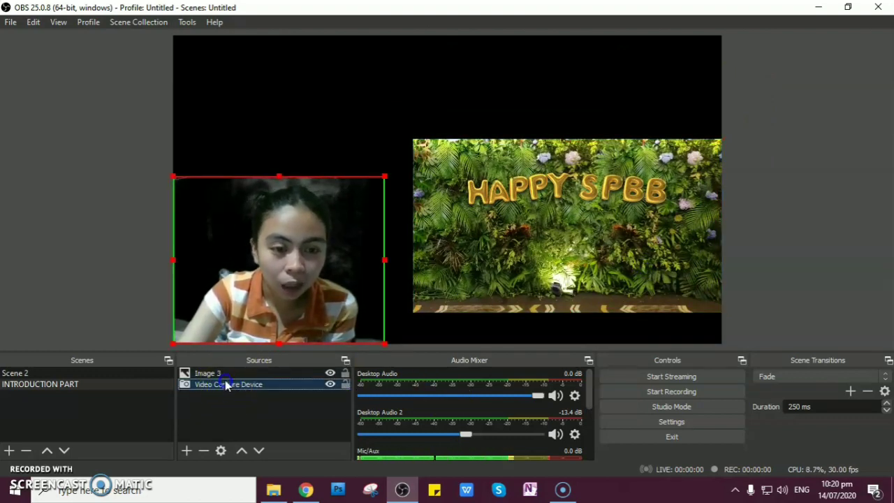
{"action": "left_click_drag", "start_coordinate": [222, 374], "coordinate": [222, 399]}
{"action": "left_click", "coordinate": [448, 277]}
{"action": "left_click_drag", "start_coordinate": [340, 264], "coordinate": [603, 249]}
Step: Place the image lower-left, shrink the webcam and centre it under the HAPPY SPBB lettering
{"action": "left_click_drag", "start_coordinate": [423, 205], "coordinate": [188, 230]}
{"action": "left_click_drag", "start_coordinate": [527, 155], "coordinate": [310, 204]}
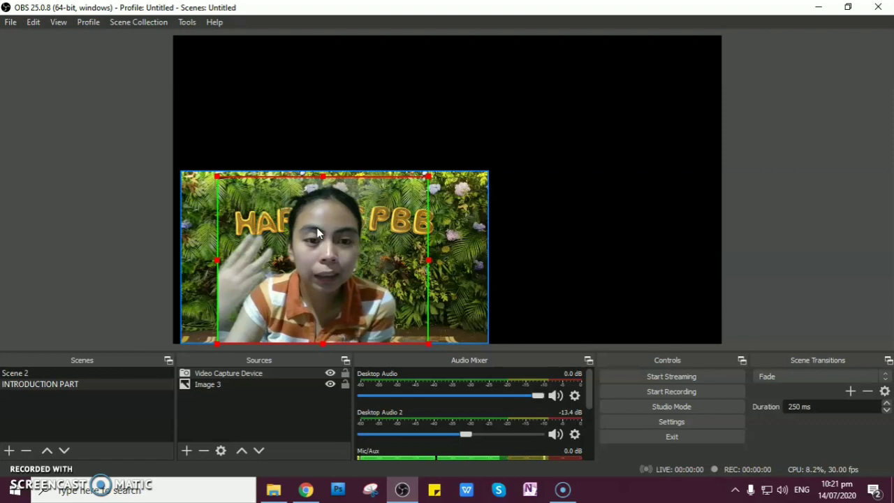
{"action": "left_click", "coordinate": [448, 180]}
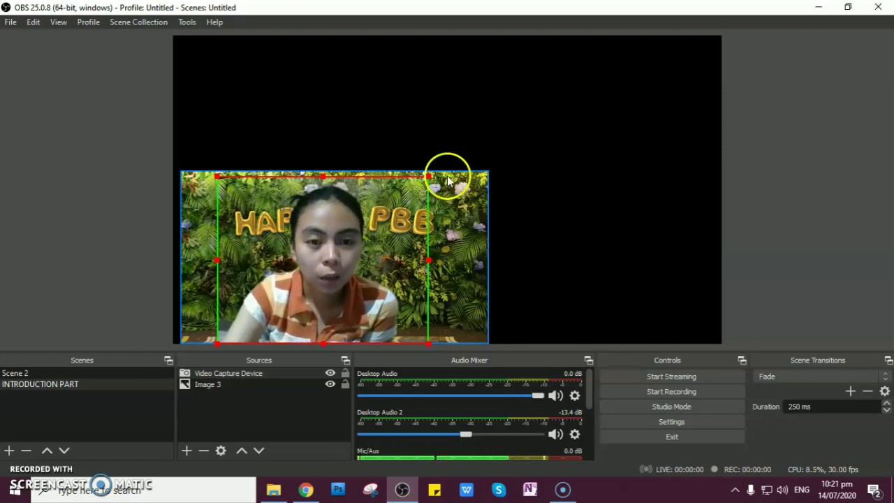
{"action": "left_click_drag", "start_coordinate": [429, 180], "coordinate": [358, 232]}
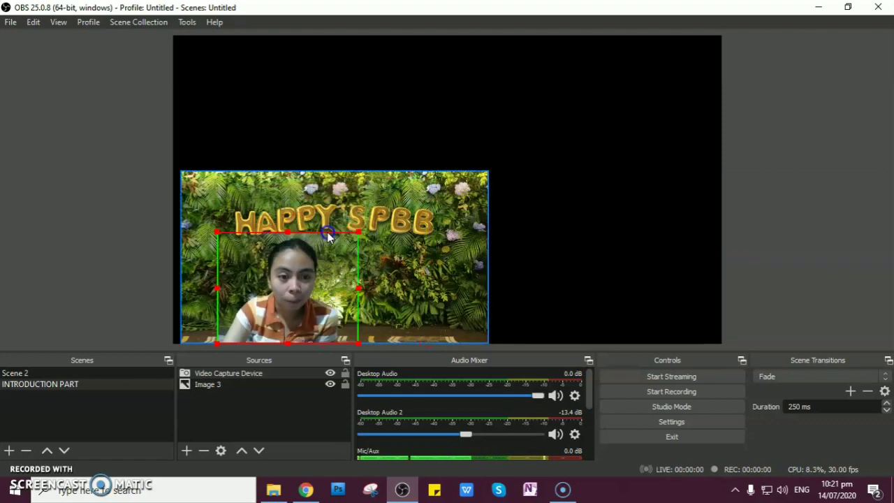
{"action": "left_click_drag", "start_coordinate": [254, 308], "coordinate": [300, 309]}
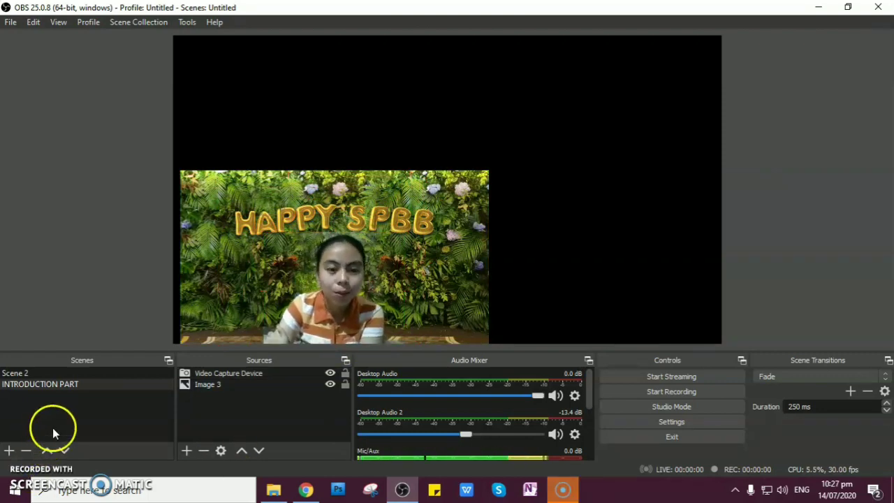
Step: Change Image 3's file to download (1).jpg from Downloads in its properties
{"action": "left_click", "coordinate": [436, 219]}
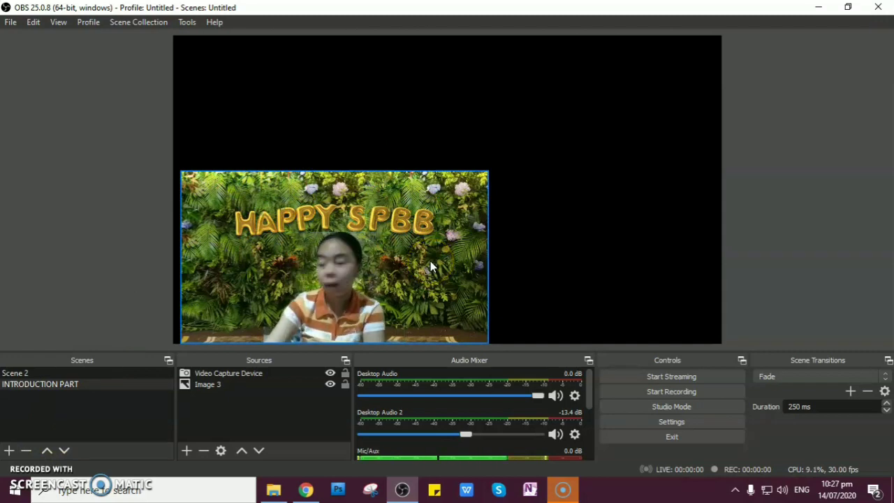
{"action": "left_click", "coordinate": [245, 386]}
{"action": "double_click", "coordinate": [245, 385]}
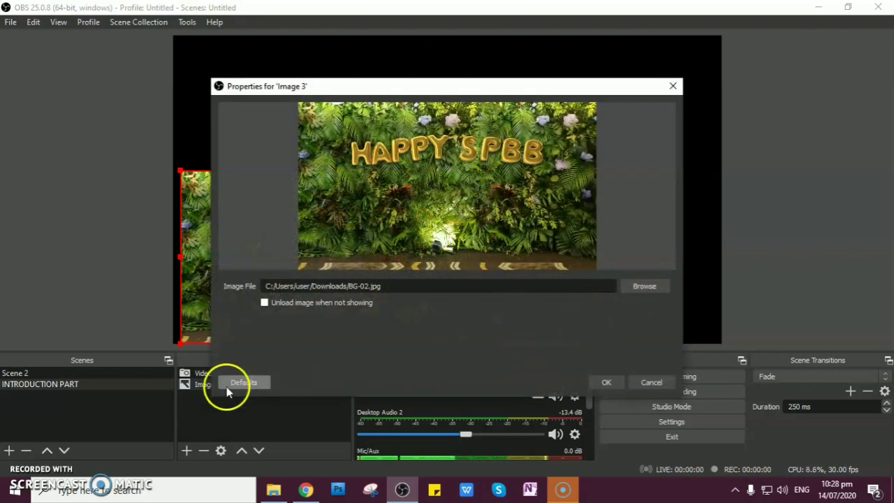
{"action": "left_click", "coordinate": [644, 287]}
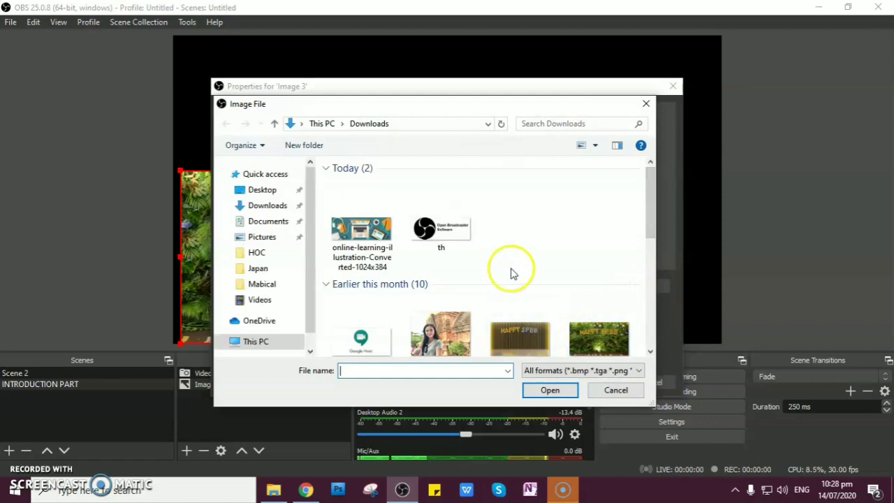
{"action": "scroll", "coordinate": [510, 273], "scroll_direction": "down", "scroll_amount": 1}
{"action": "scroll", "coordinate": [510, 273], "scroll_direction": "down", "scroll_amount": 5}
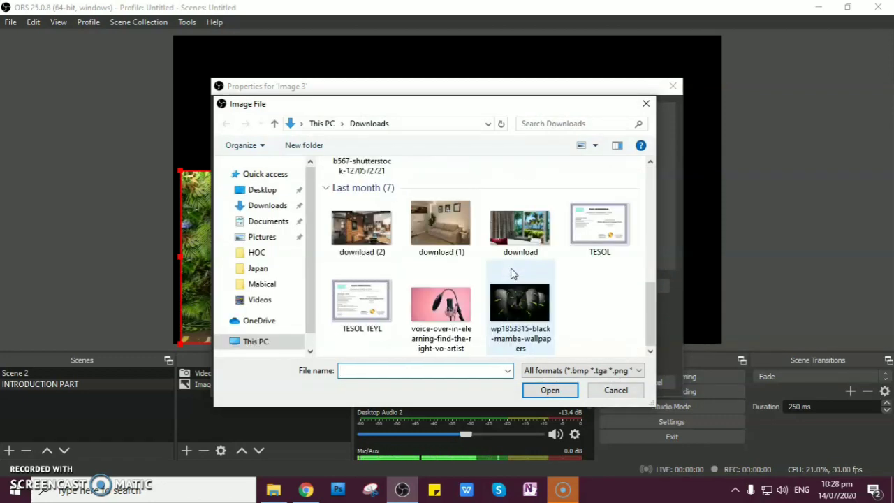
{"action": "left_click", "coordinate": [461, 253]}
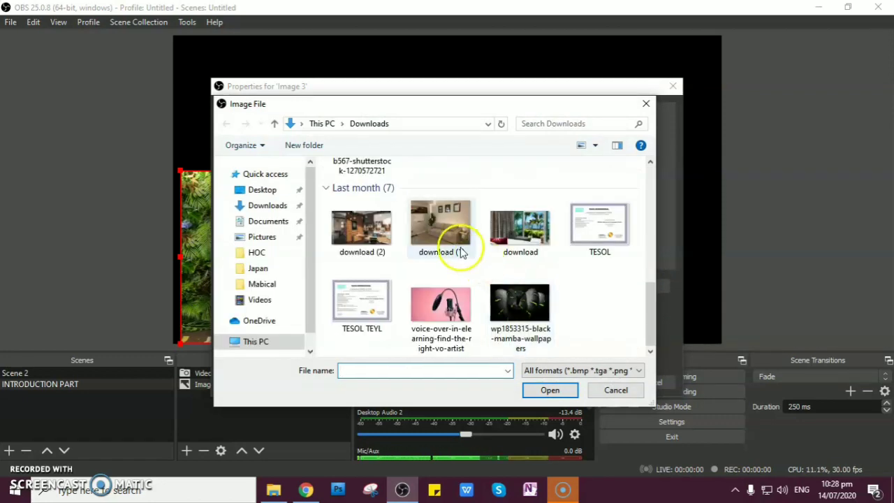
{"action": "left_click", "coordinate": [551, 391]}
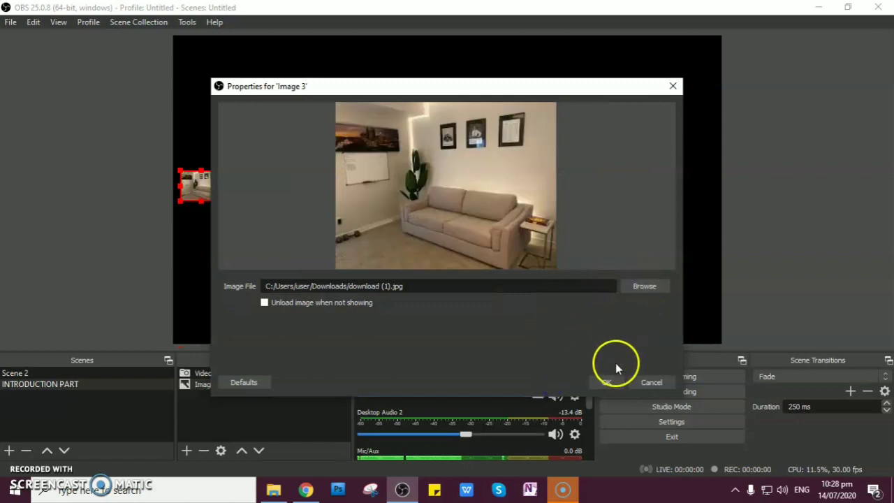
{"action": "left_click", "coordinate": [607, 382]}
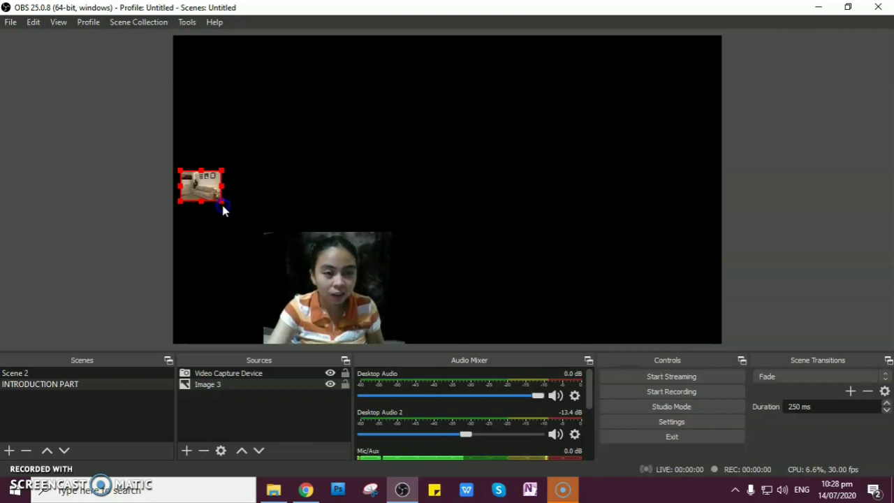
Step: Scale the sofa room image up and place it centre-left, then resize the webcam box over it
{"action": "left_click_drag", "start_coordinate": [219, 187], "coordinate": [415, 260]}
{"action": "mouse_move", "coordinate": [380, 294]}
{"action": "left_mouse_down"}
{"action": "mouse_move", "coordinate": [350, 297]}
{"action": "mouse_move", "coordinate": [465, 305]}
{"action": "mouse_move", "coordinate": [582, 194]}
{"action": "mouse_move", "coordinate": [385, 264]}
{"action": "mouse_move", "coordinate": [371, 291]}
{"action": "mouse_move", "coordinate": [381, 289]}
{"action": "left_mouse_up"}
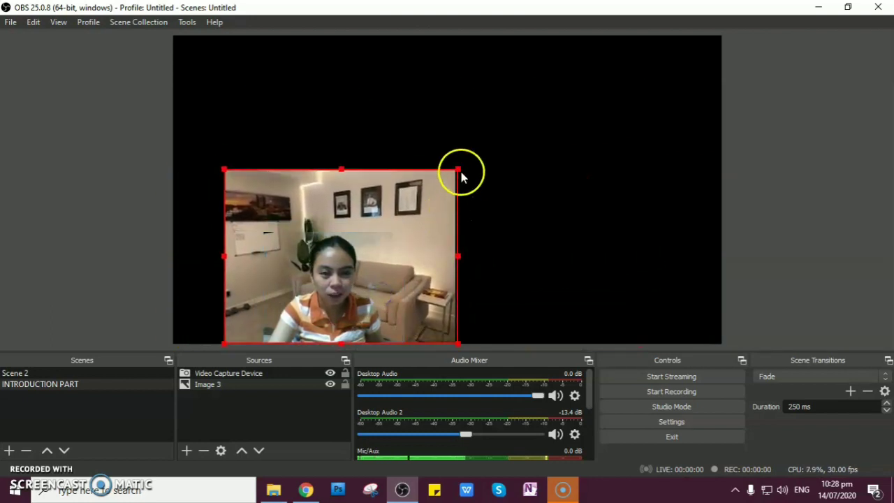
{"action": "left_click_drag", "start_coordinate": [462, 175], "coordinate": [510, 152]}
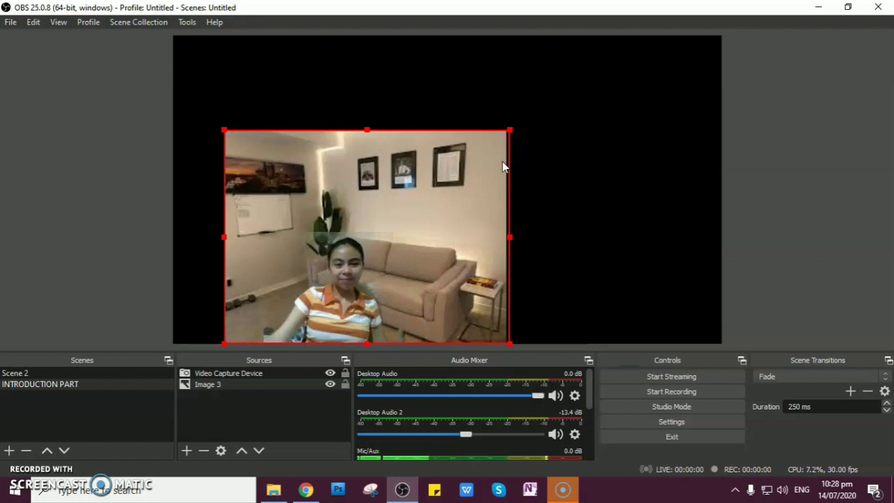
{"action": "left_click", "coordinate": [501, 148]}
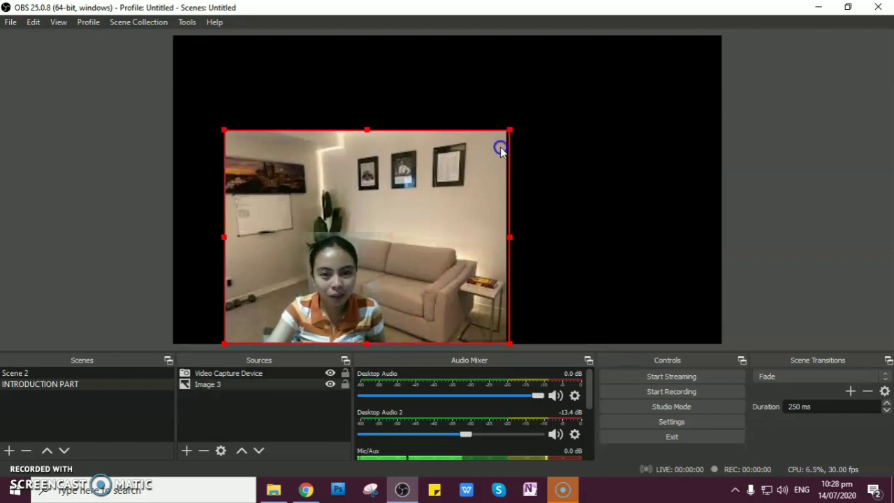
{"action": "left_click_drag", "start_coordinate": [510, 132], "coordinate": [465, 156]}
{"action": "left_click", "coordinate": [366, 303]}
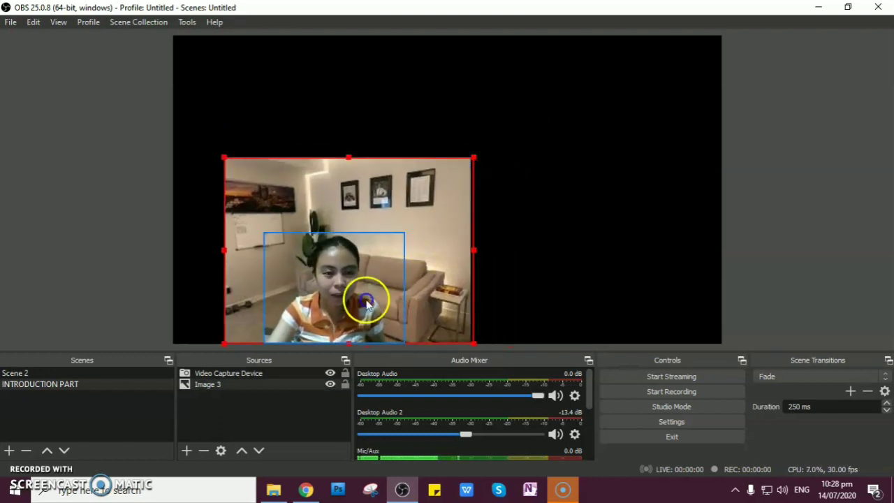
{"action": "left_click", "coordinate": [350, 308]}
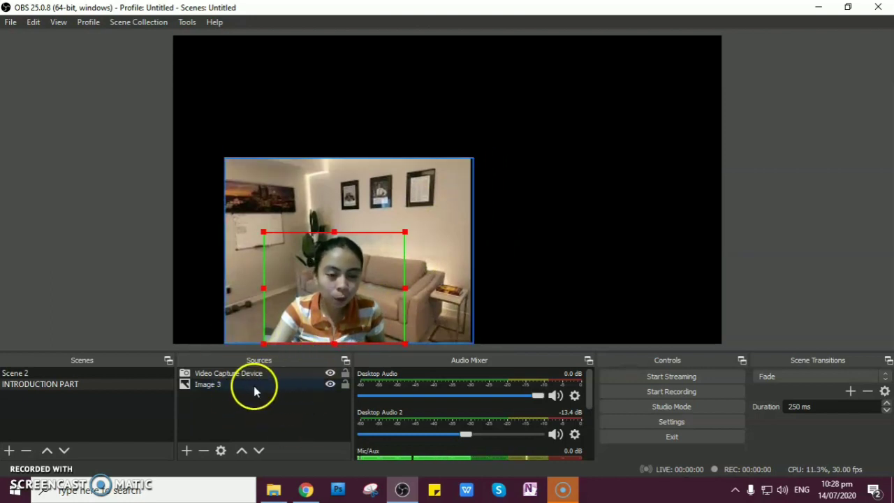
Step: Move Image 3 above the webcam, reposition the room image centre-left, then put Video Capture Device back on top
{"action": "left_click_drag", "start_coordinate": [303, 309], "coordinate": [332, 273]}
{"action": "left_click_drag", "start_coordinate": [223, 385], "coordinate": [225, 372]}
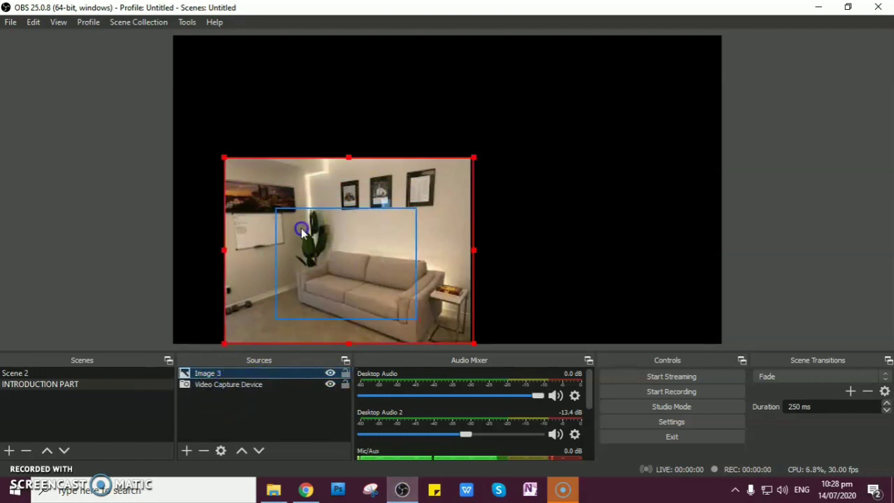
{"action": "left_click_drag", "start_coordinate": [265, 190], "coordinate": [459, 124]}
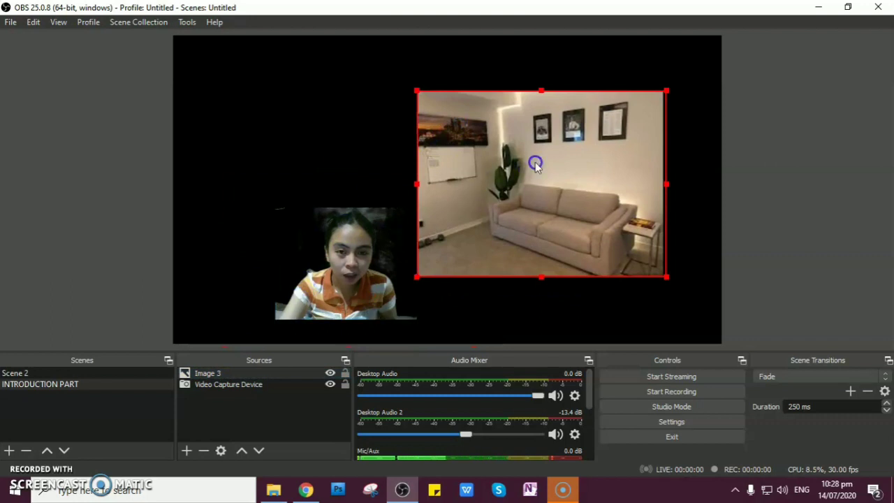
{"action": "left_click_drag", "start_coordinate": [535, 160], "coordinate": [354, 214]}
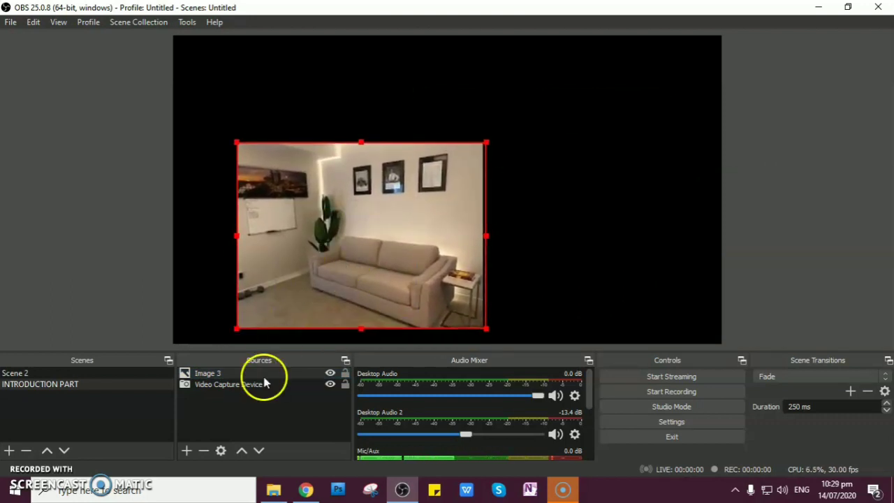
{"action": "left_click_drag", "start_coordinate": [230, 386], "coordinate": [230, 376]}
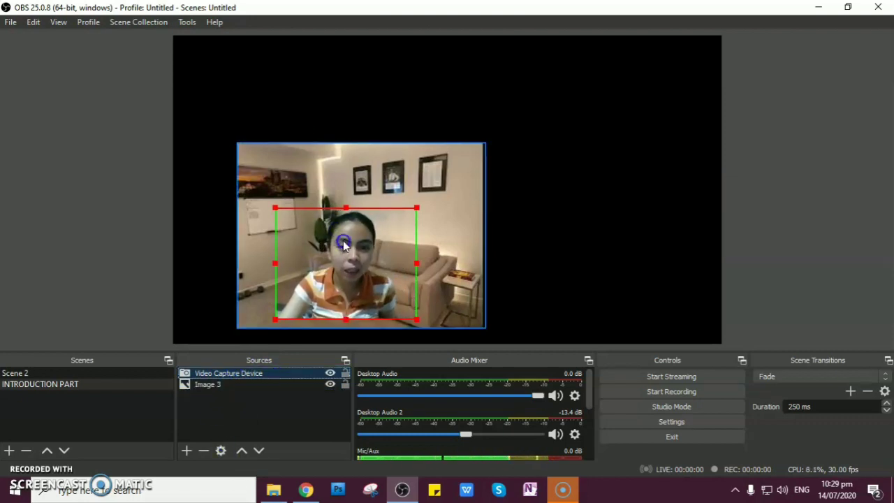
Step: Alt-drag to crop the webcam from its left and right sides, and move it down-left over the room
{"action": "left_click_drag", "start_coordinate": [347, 277], "coordinate": [302, 272]}
{"action": "left_click", "coordinate": [350, 278]}
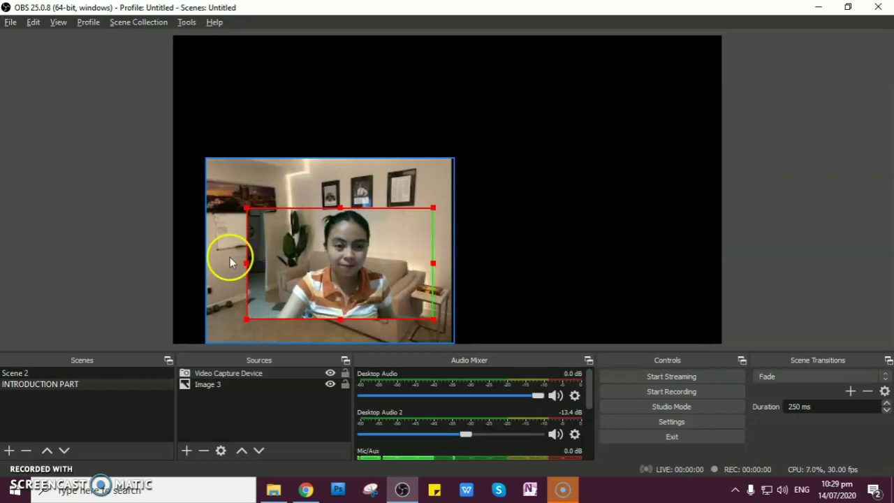
{"action": "left_click_drag", "start_coordinate": [246, 262], "coordinate": [294, 262]}
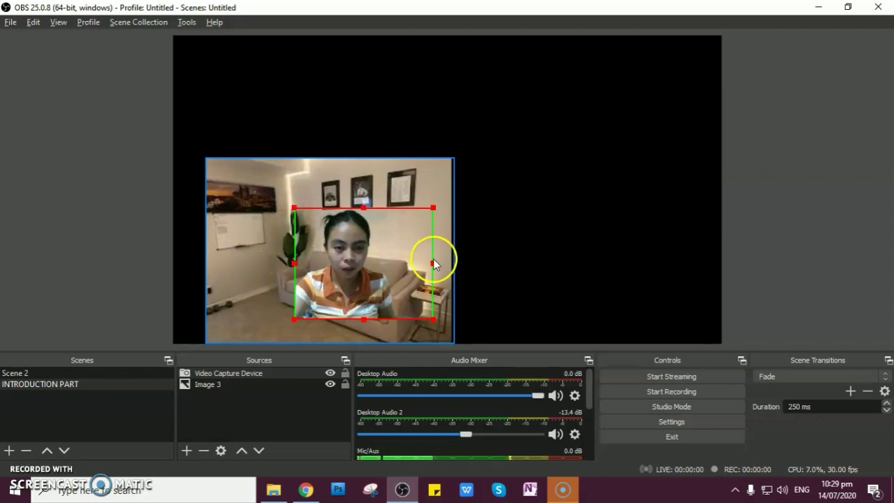
{"action": "left_click_drag", "start_coordinate": [411, 270], "coordinate": [406, 267]}
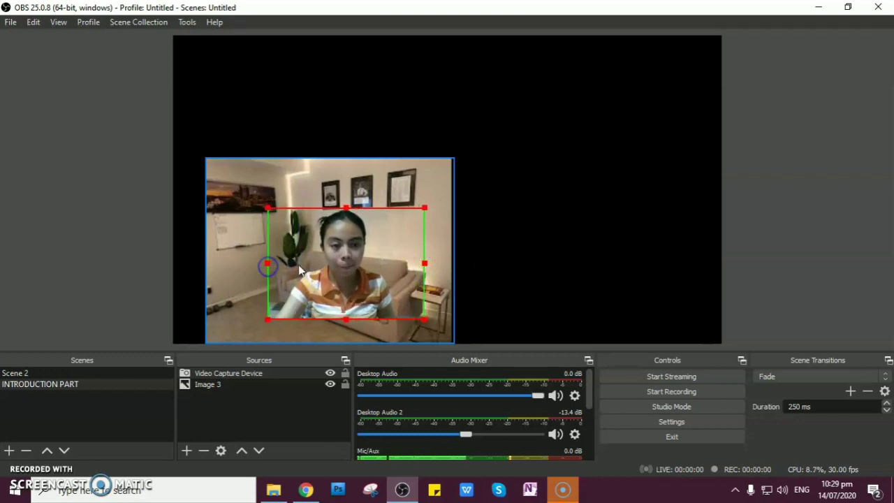
{"action": "left_click_drag", "start_coordinate": [298, 268], "coordinate": [245, 285]}
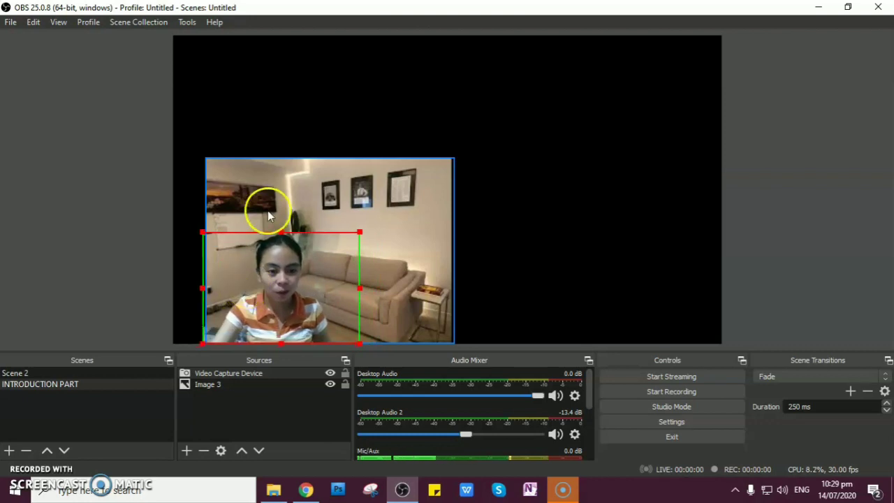
Step: Snap the sofa room image against the canvas's left edge
{"action": "left_click", "coordinate": [318, 182]}
{"action": "left_click_drag", "start_coordinate": [319, 179], "coordinate": [299, 179]}
{"action": "left_click", "coordinate": [273, 278]}
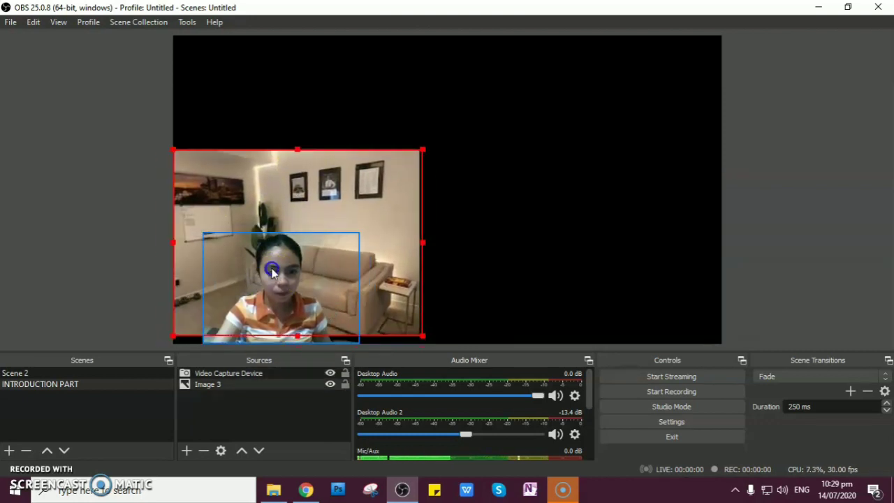